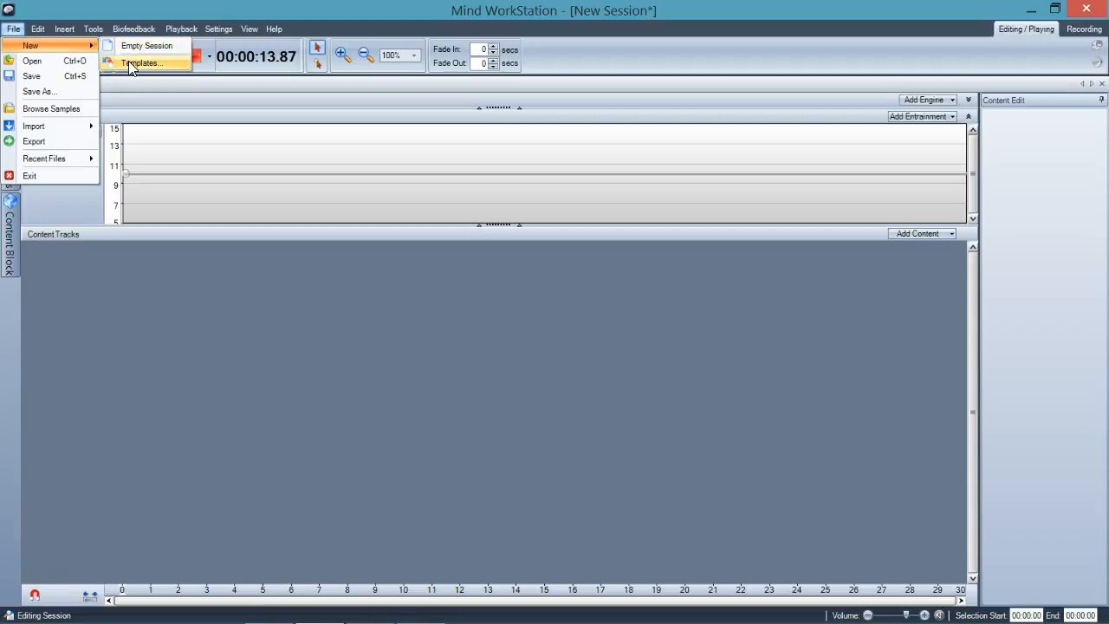
# Create a new session from the Standard Construction template in the General category
pyautogui.click(132, 64)
pyautogui.moveTo(535, 192); pyautogui.dragTo(306, 159)
pyautogui.moveTo(501, 408); pyautogui.dragTo(701, 424)
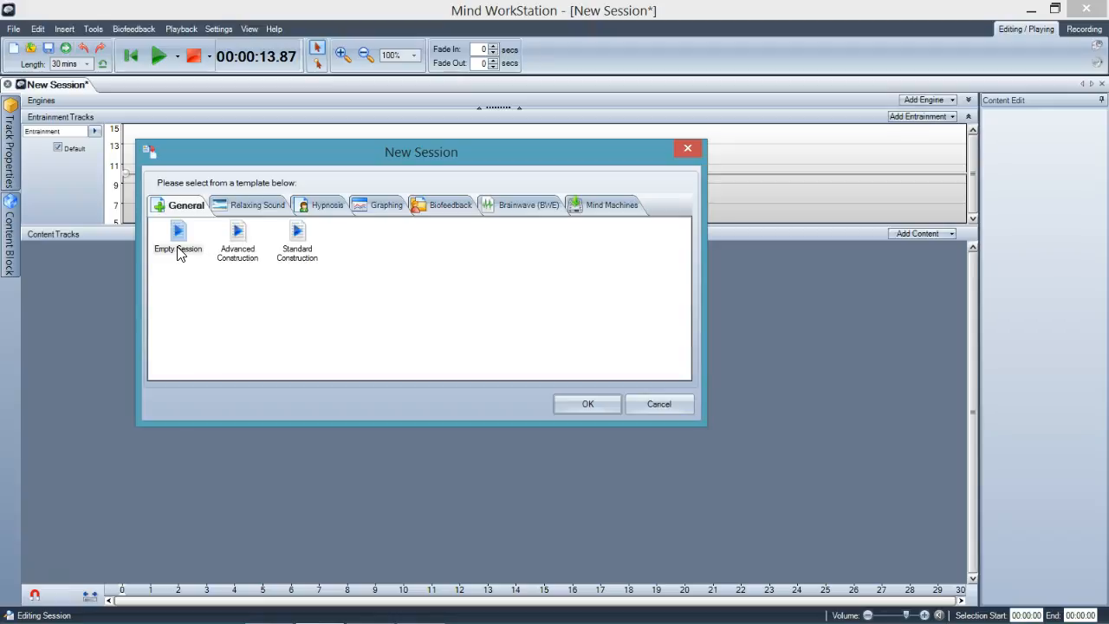
pyautogui.doubleClick(298, 256)
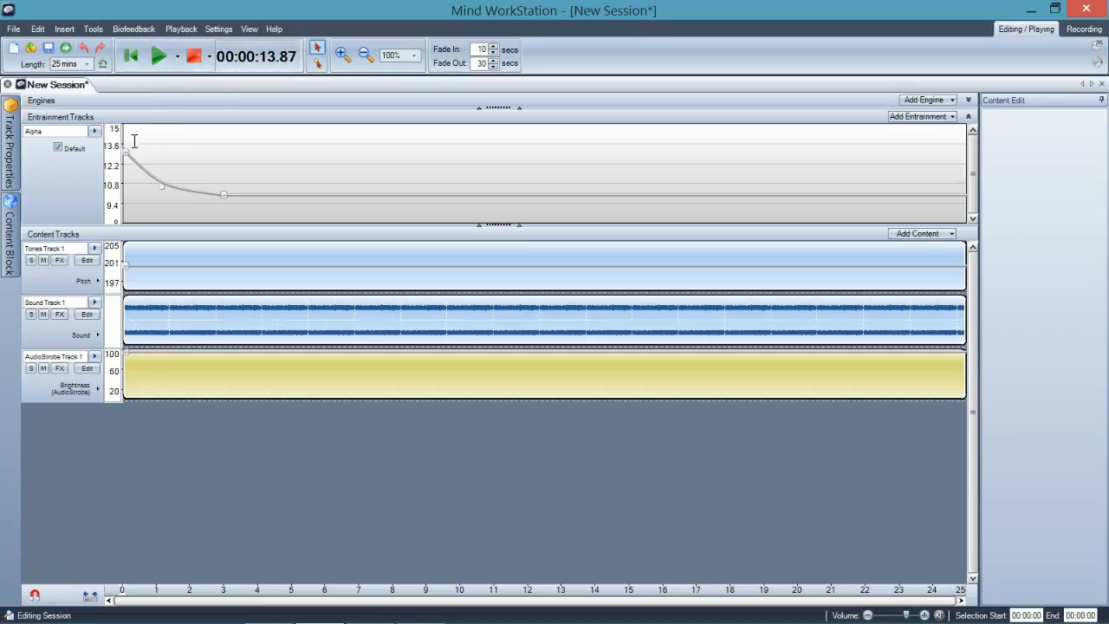
# Check the Alpha entrainment curve's nodes, then play the session from the start for about eight seconds and stop it
pyautogui.moveTo(124, 155)
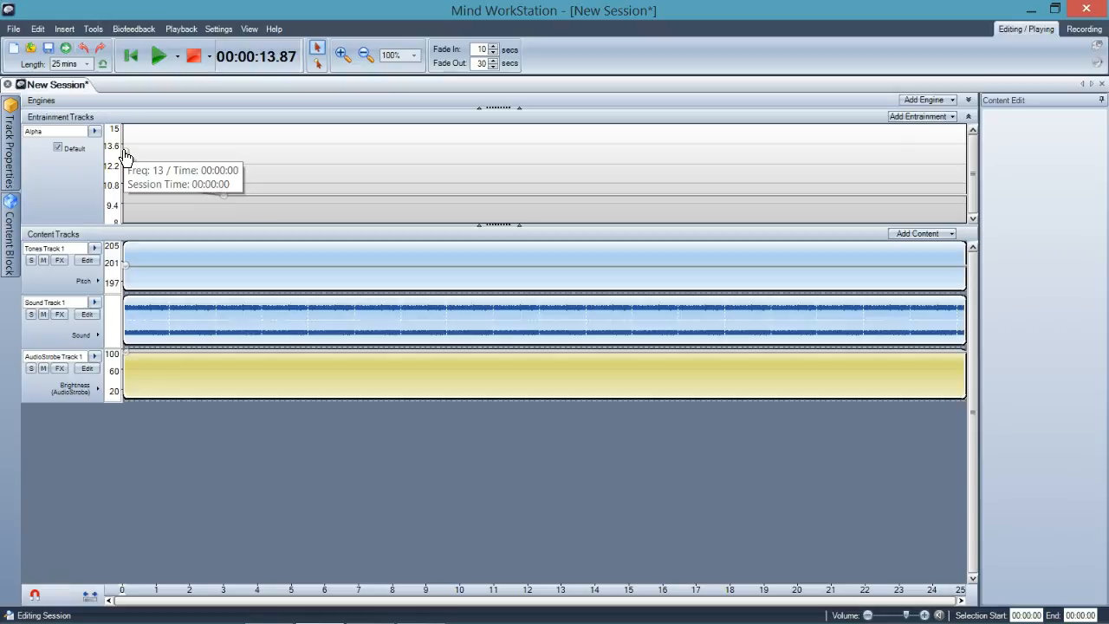
pyautogui.moveTo(226, 204)
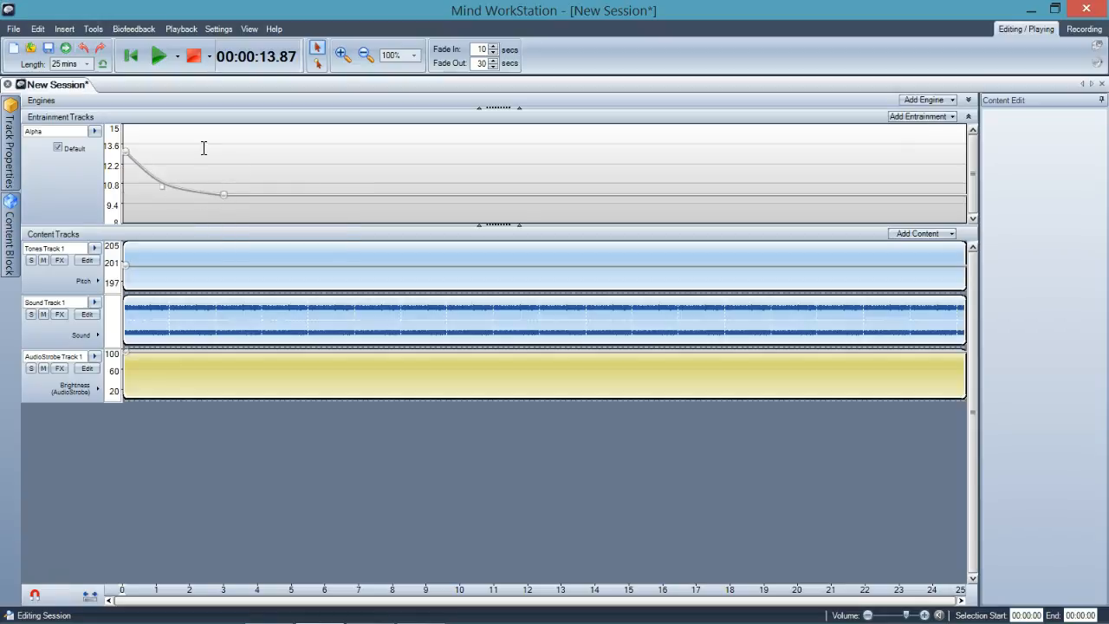
pyautogui.click(157, 60)
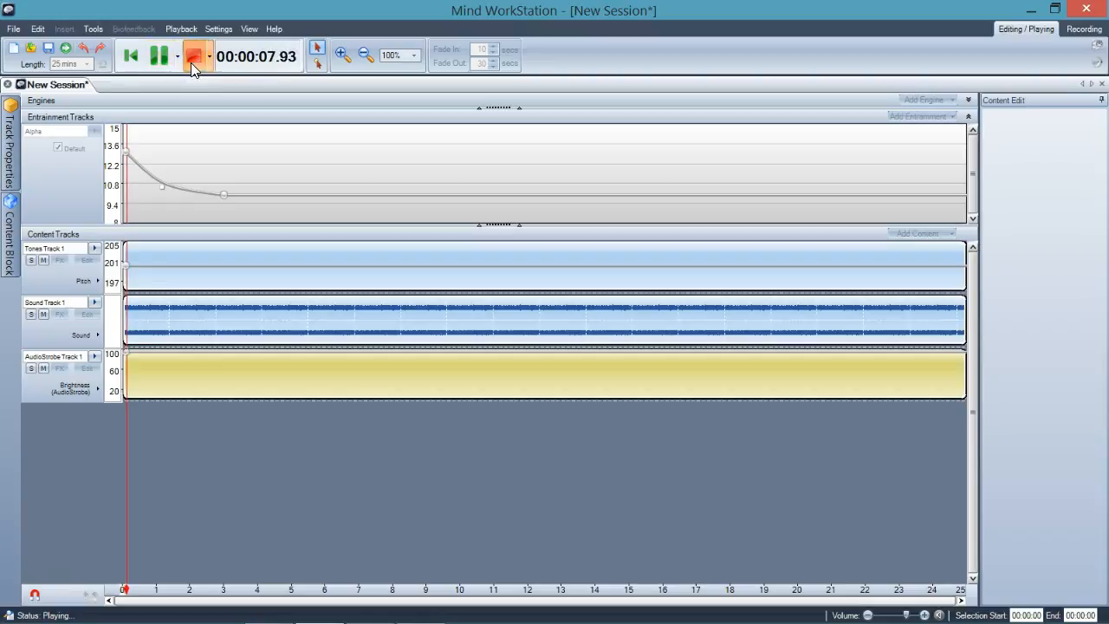
pyautogui.click(192, 58)
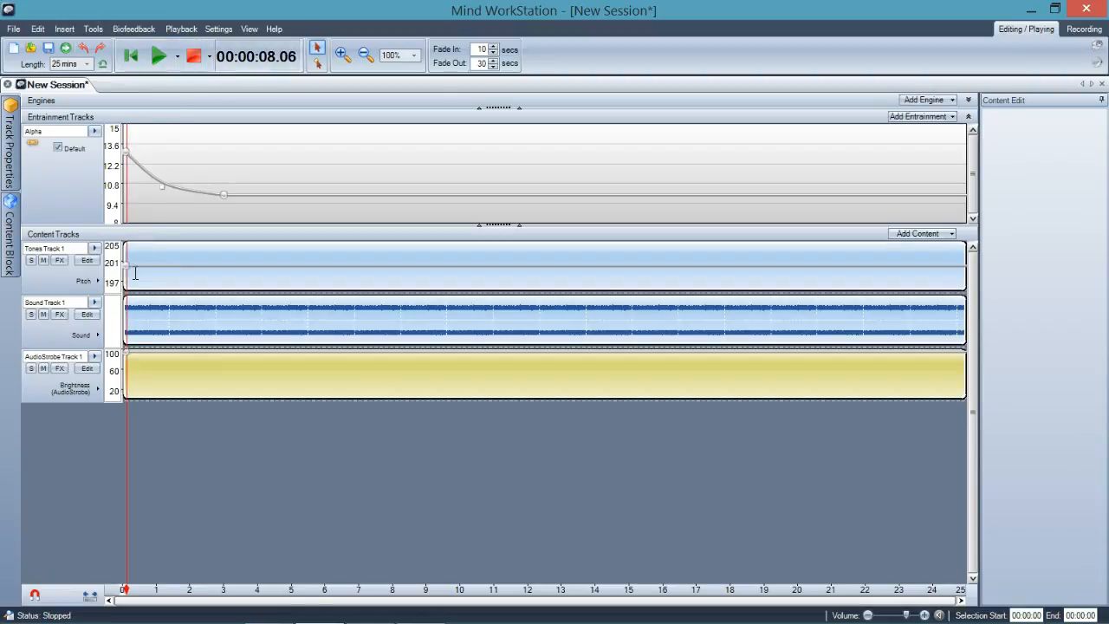
# Review the effects applied to Sound Track 1 and close the effects list without changing anything
pyautogui.moveTo(126, 276)
pyautogui.click(64, 313)
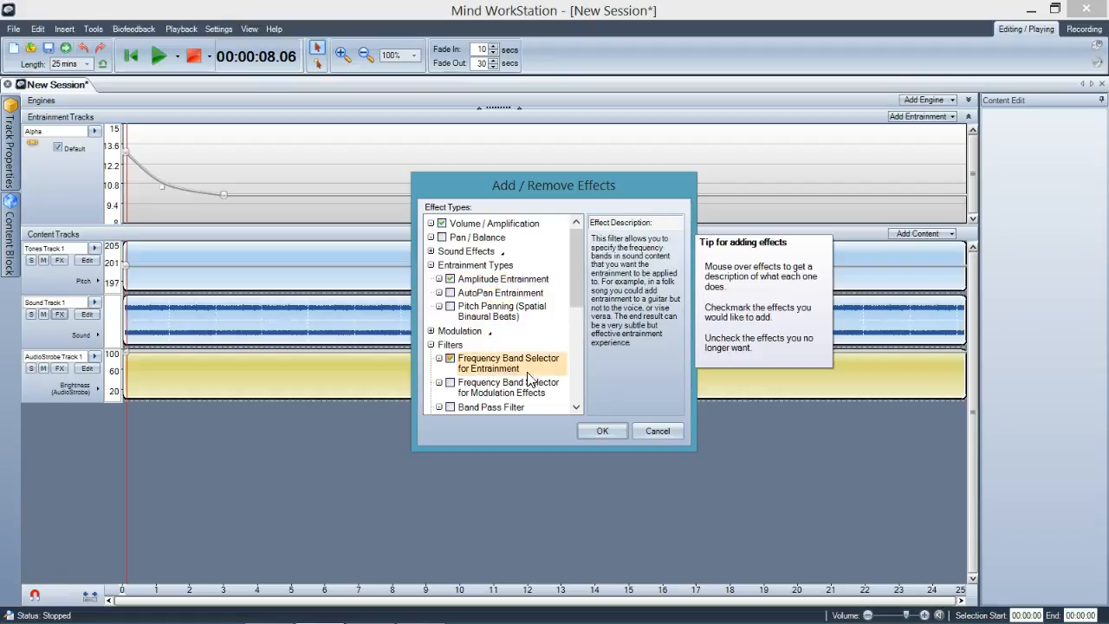
pyautogui.click(655, 431)
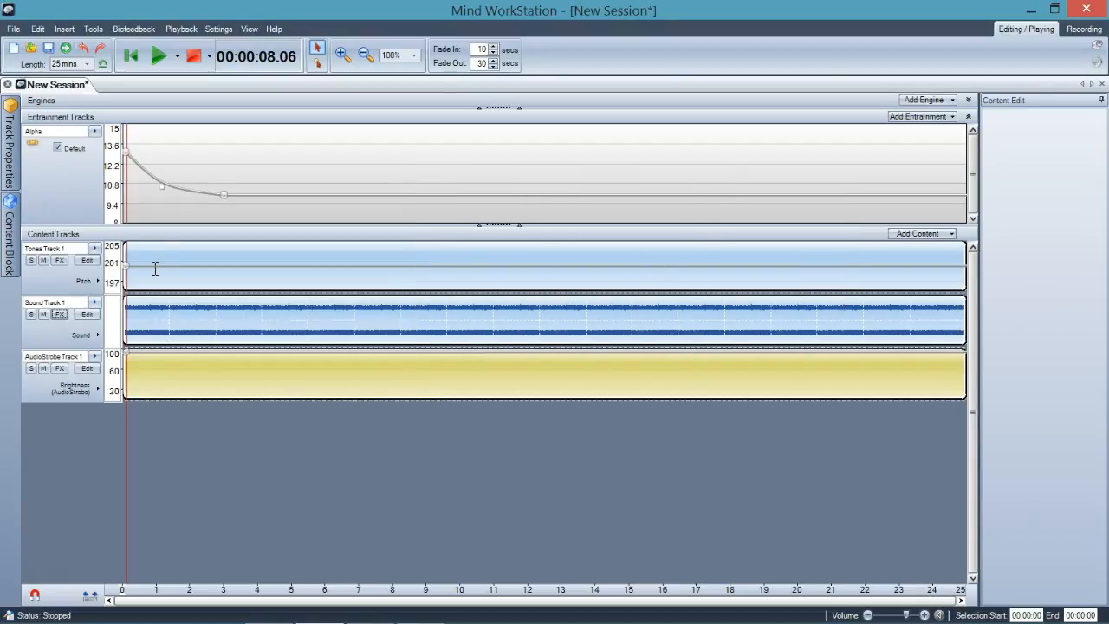
# Add a node to the Alpha entrainment curve near the 5-minute mark and raise it to about 12.5 at 4:49
pyautogui.moveTo(127, 156)
pyautogui.click(313, 64)
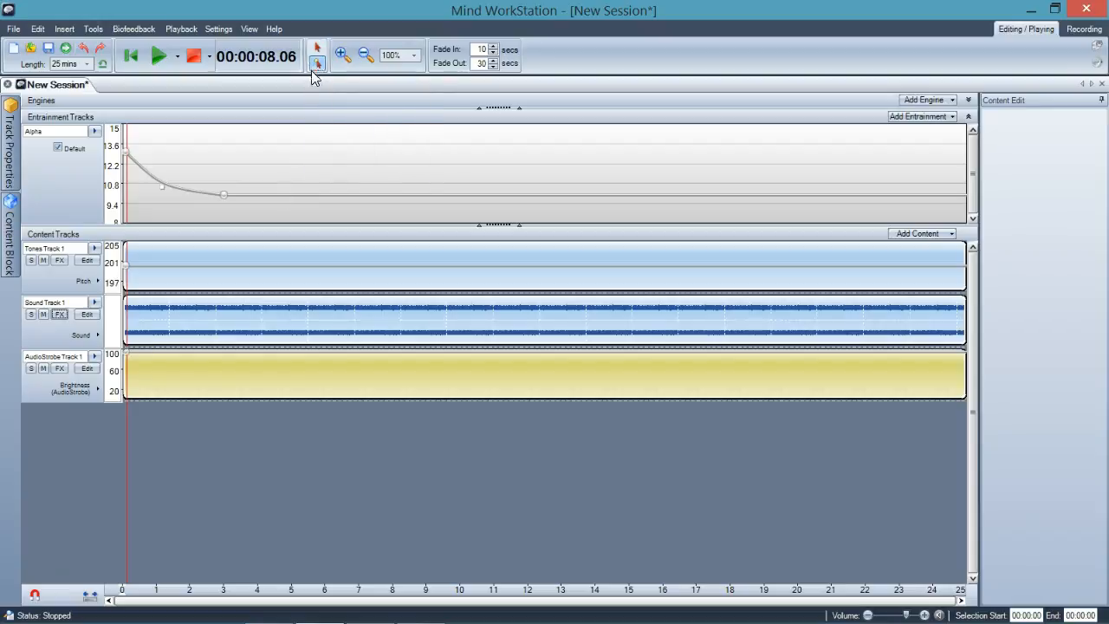
pyautogui.click(289, 194)
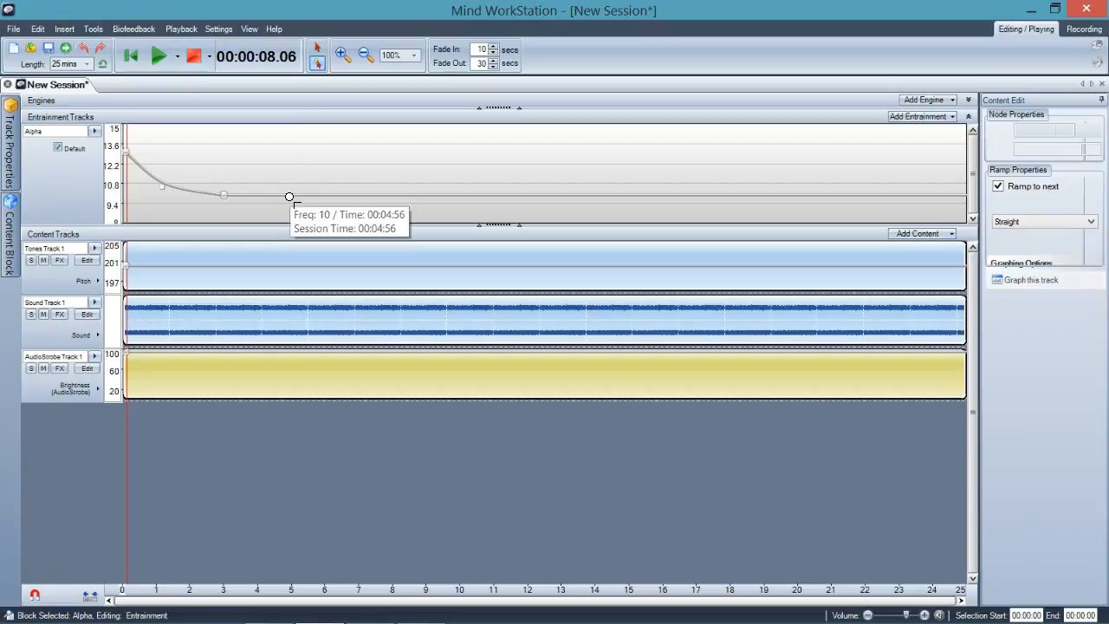
pyautogui.click(317, 48)
pyautogui.moveTo(290, 193); pyautogui.dragTo(286, 165)
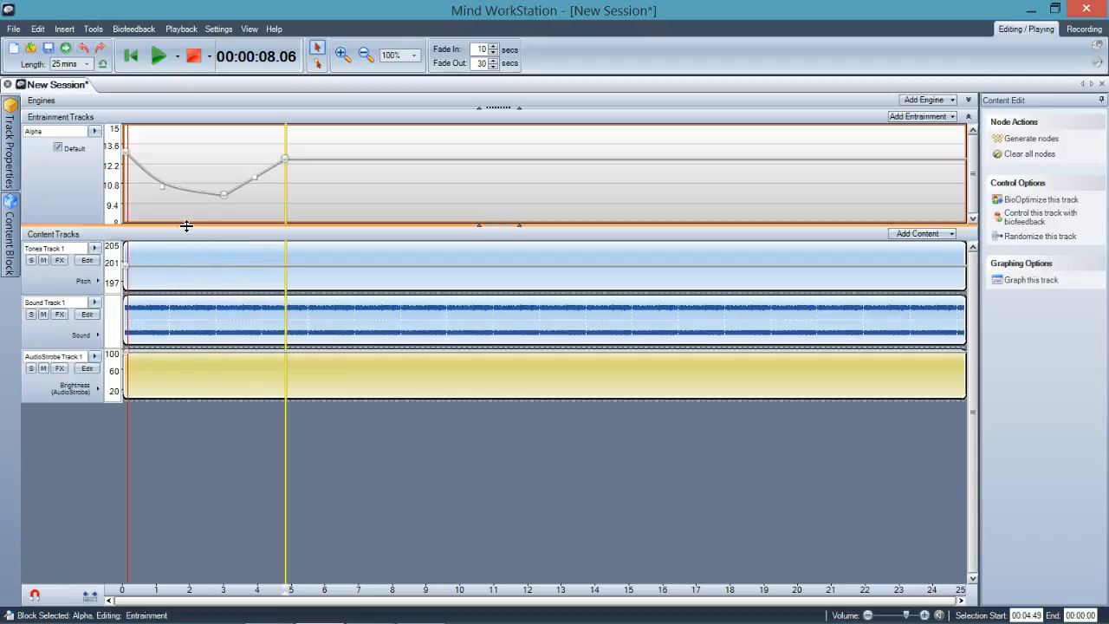
# Play short previews of the session from about 1:33 and from about 4:17 to compare the entrainment speed
pyautogui.click(178, 208)
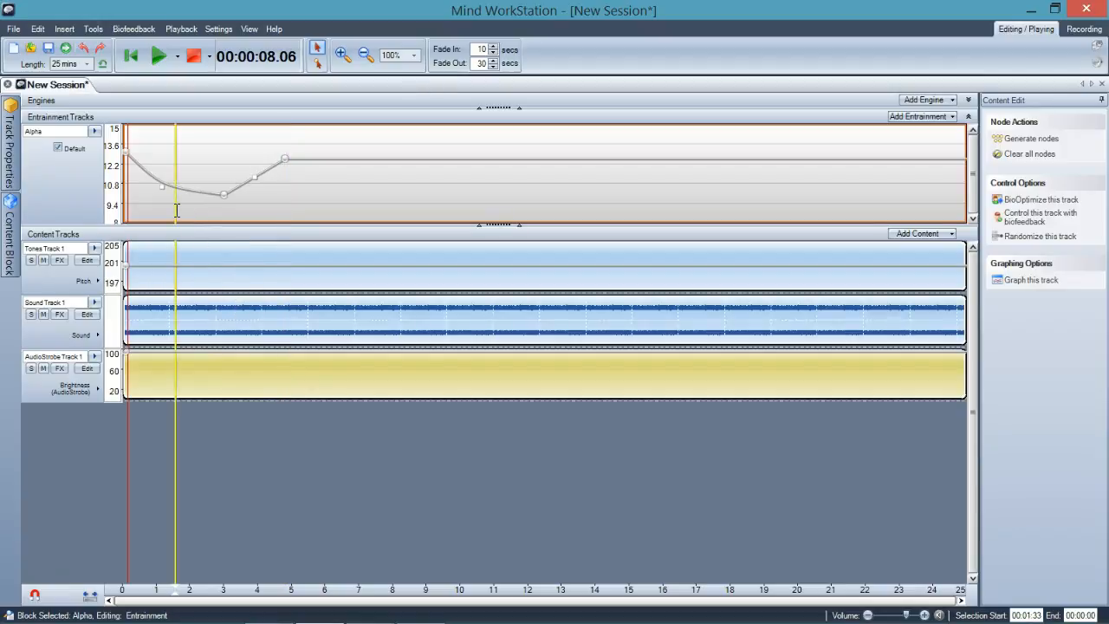
pyautogui.click(159, 58)
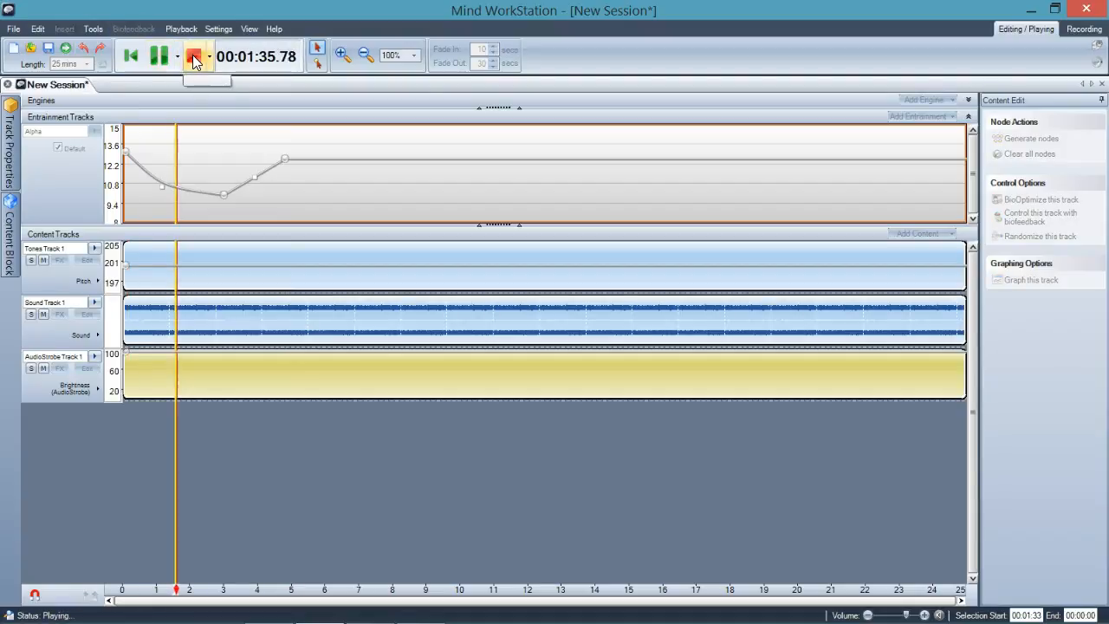
pyautogui.click(194, 59)
pyautogui.click(268, 186)
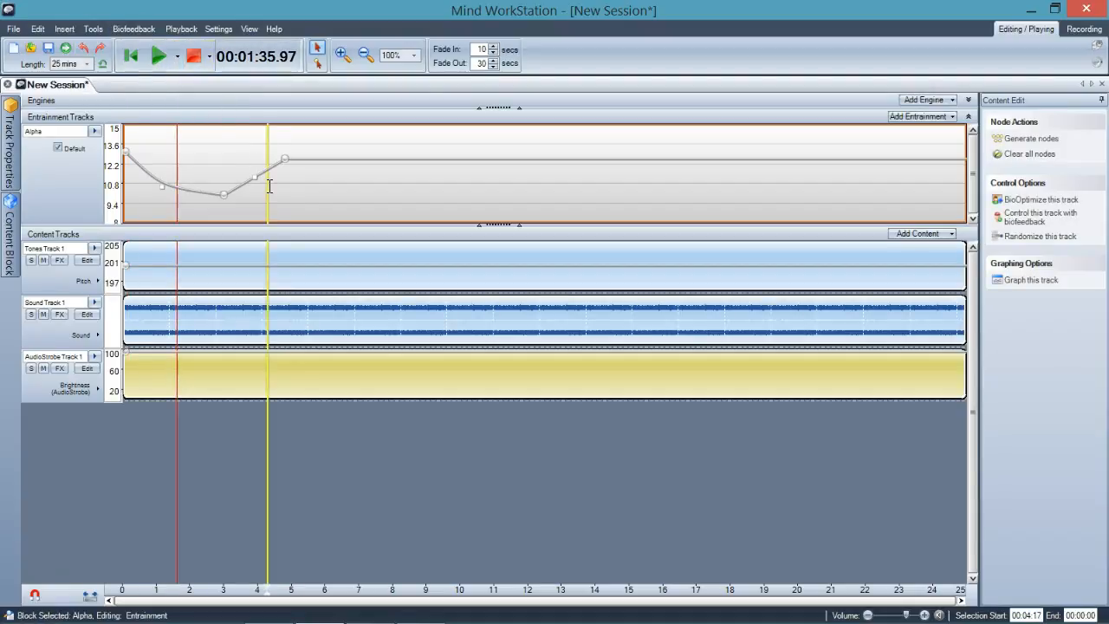
pyautogui.click(158, 57)
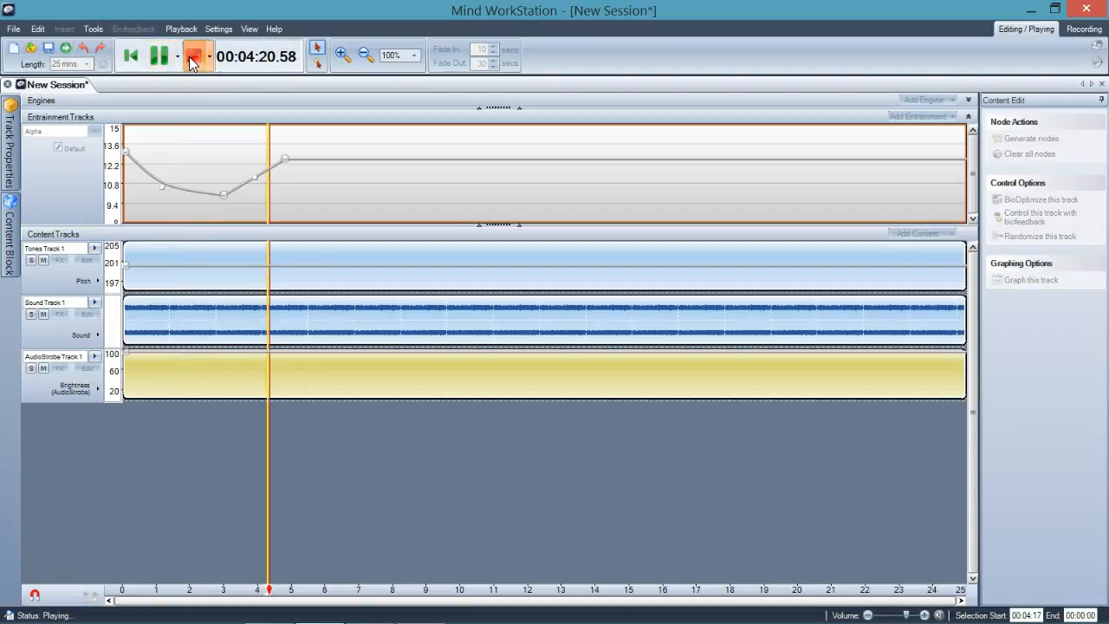
pyautogui.click(192, 59)
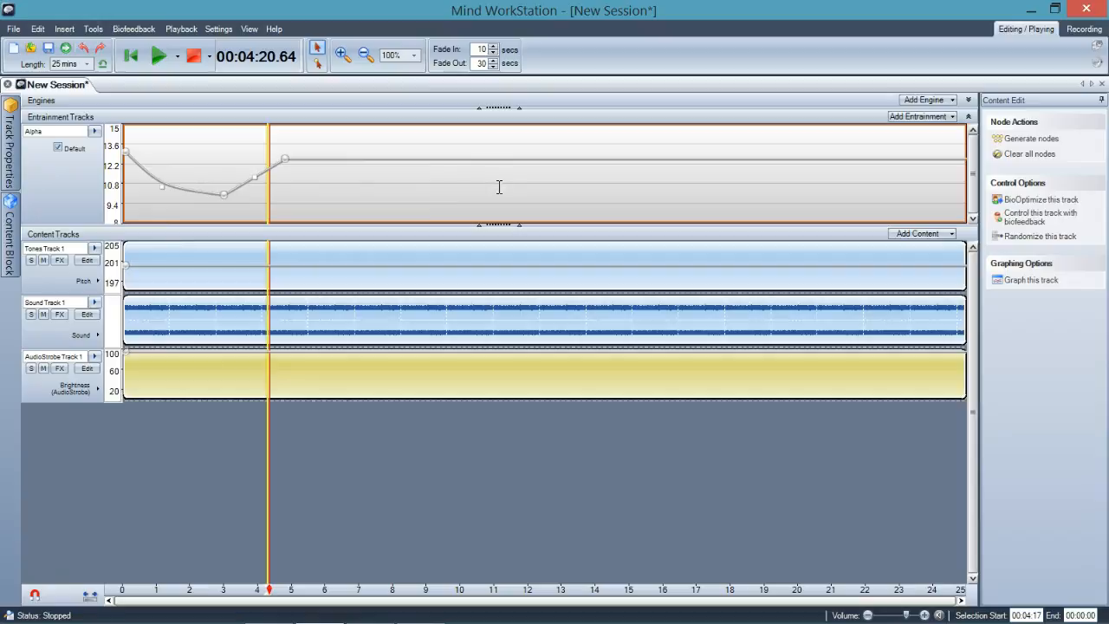
# Browse the sound files available for Sound Track 1's block and close the file selection without choosing one
pyautogui.click(159, 325)
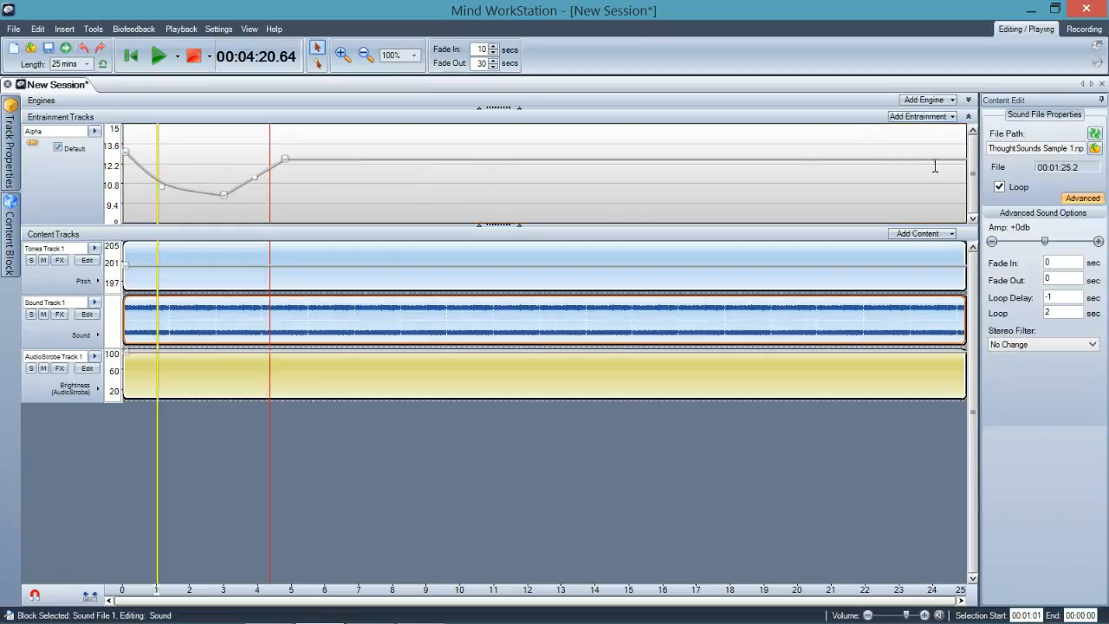
pyautogui.click(1095, 149)
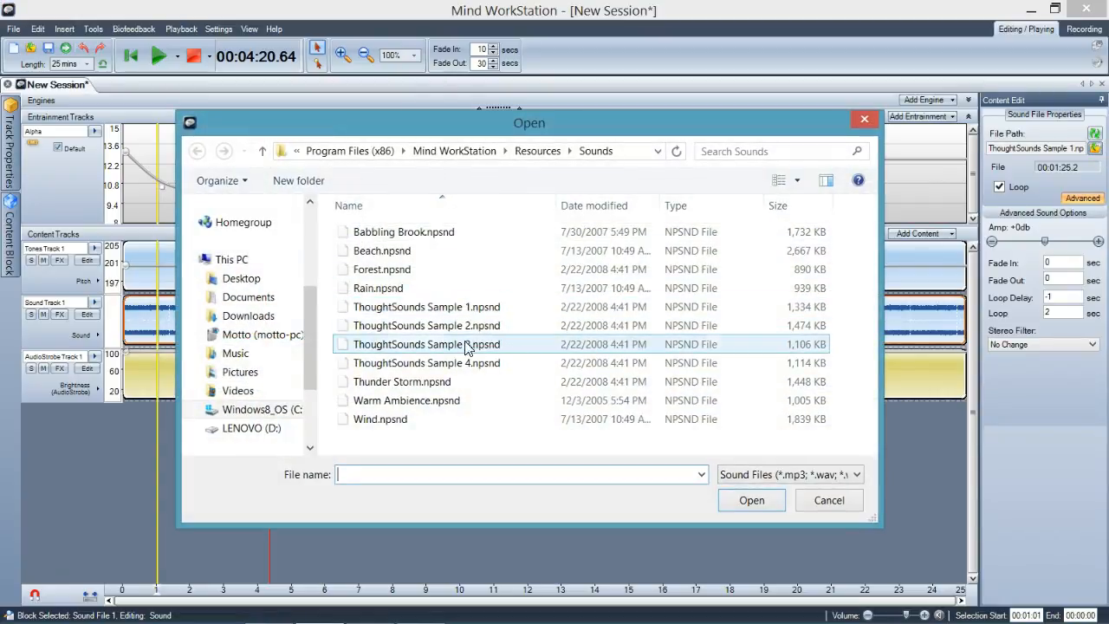
pyautogui.click(821, 502)
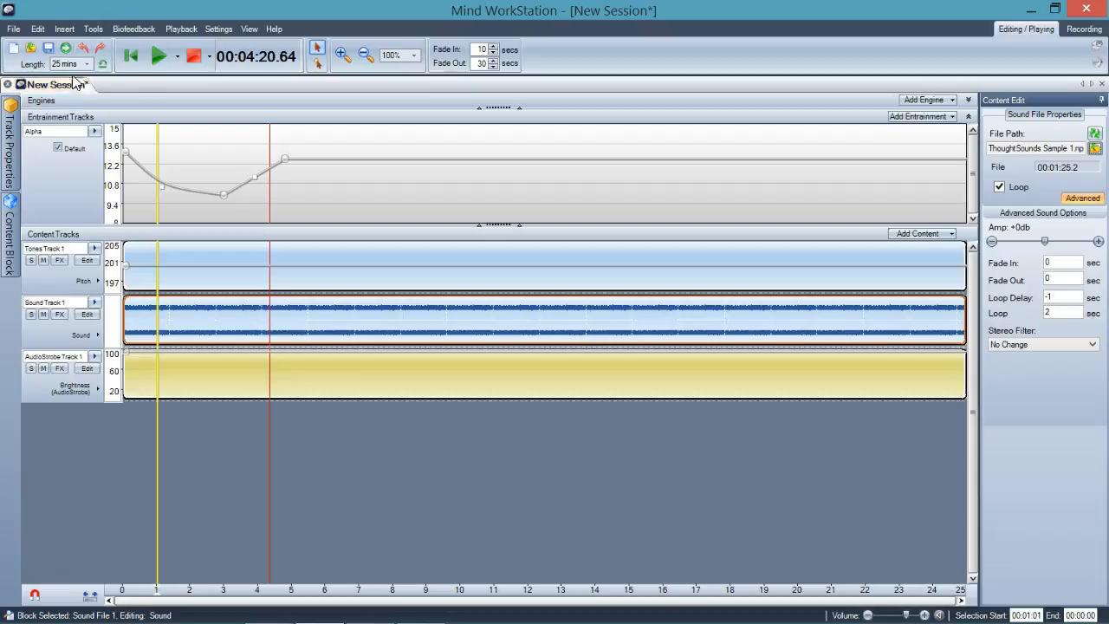
# Create a new session from the Advanced Construction template, discarding the current session's changes
pyautogui.click(16, 29)
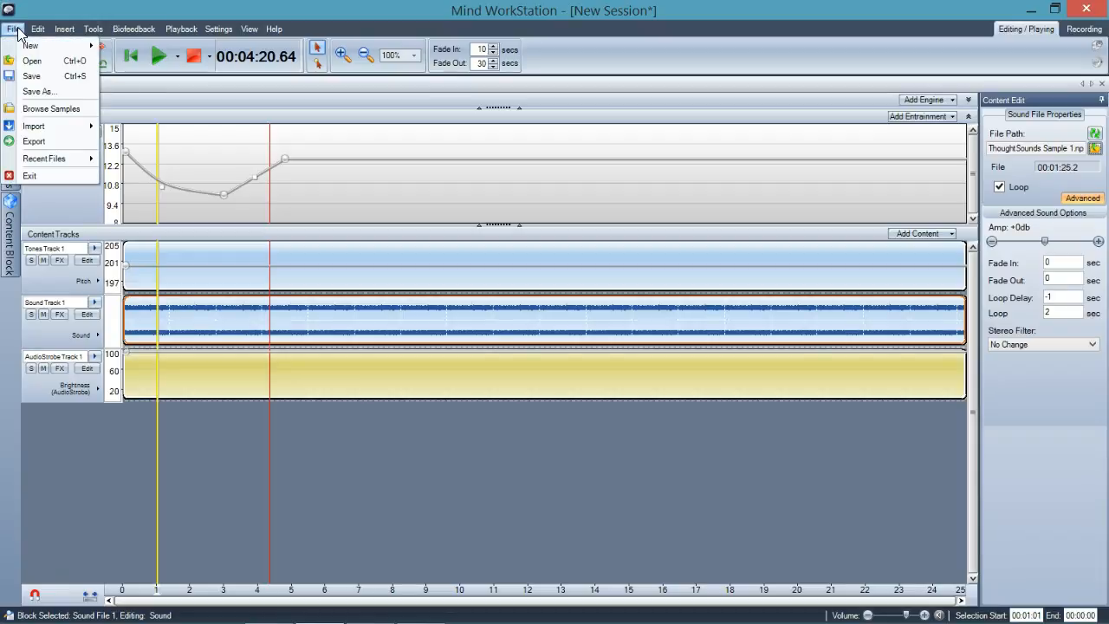
pyautogui.moveTo(23, 45)
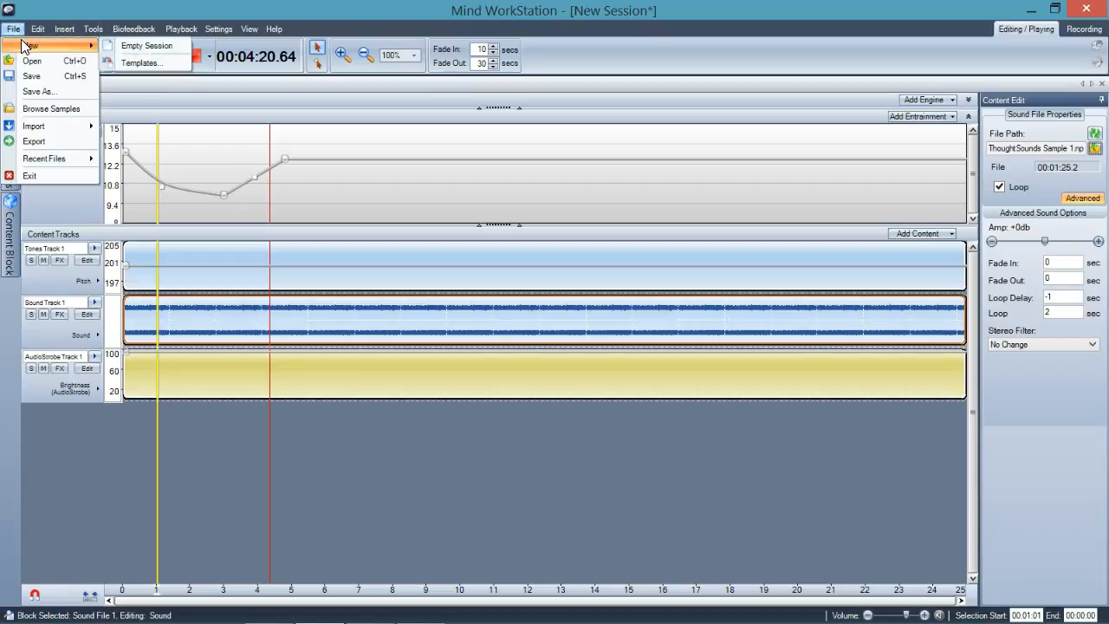
pyautogui.click(130, 62)
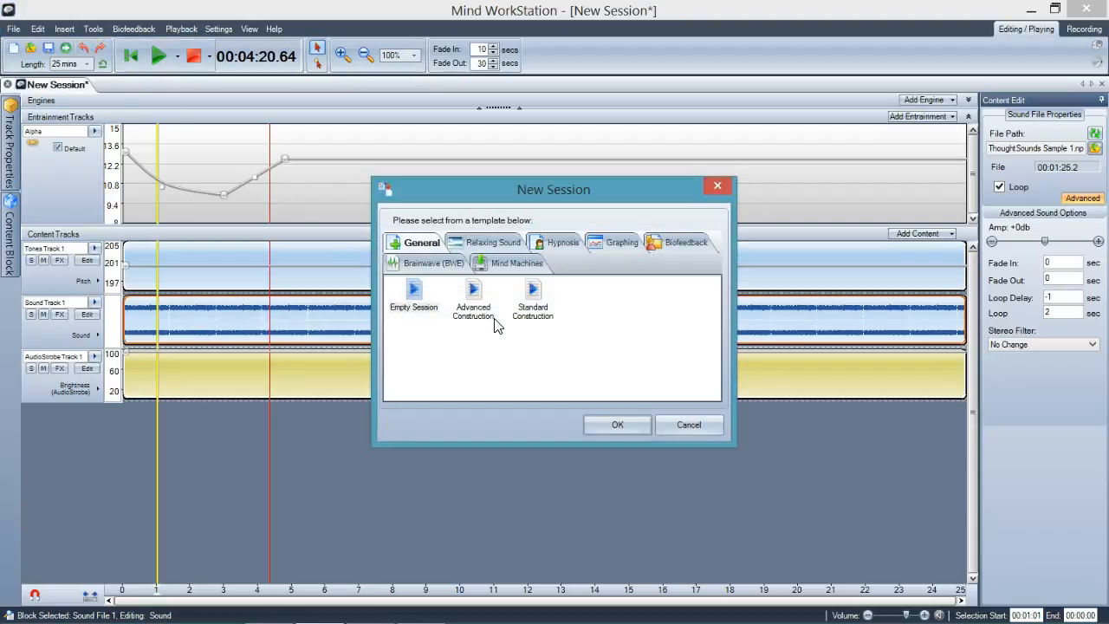
pyautogui.doubleClick(476, 314)
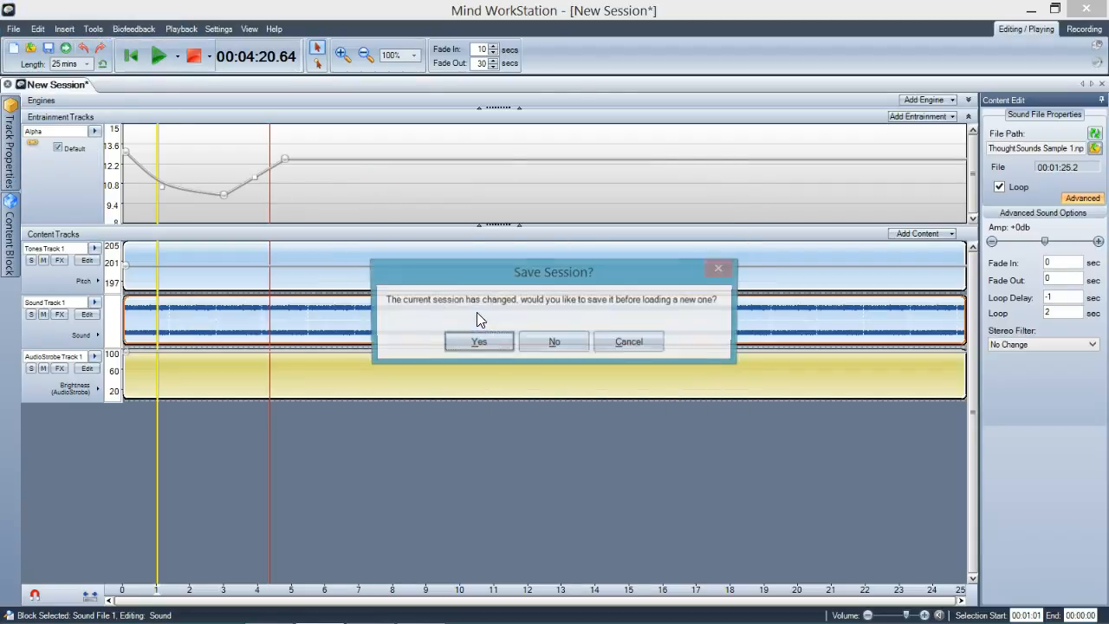
pyautogui.click(550, 343)
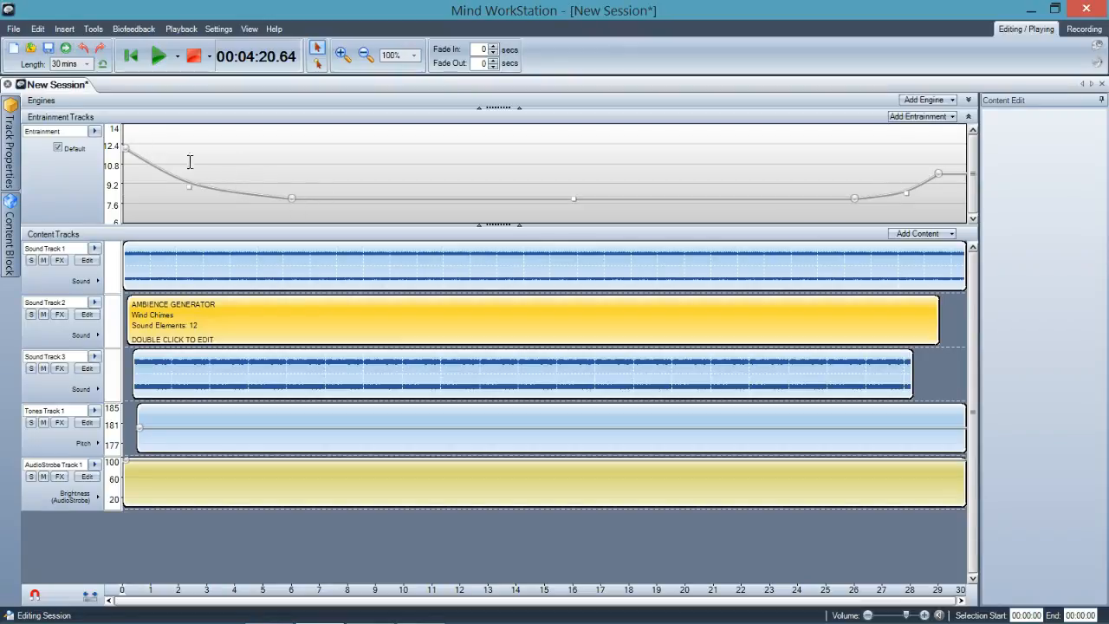
# Examine the entrainment curve and the properties of the Wind Chimes block and the Sound Track 3 block
pyautogui.moveTo(290, 206)
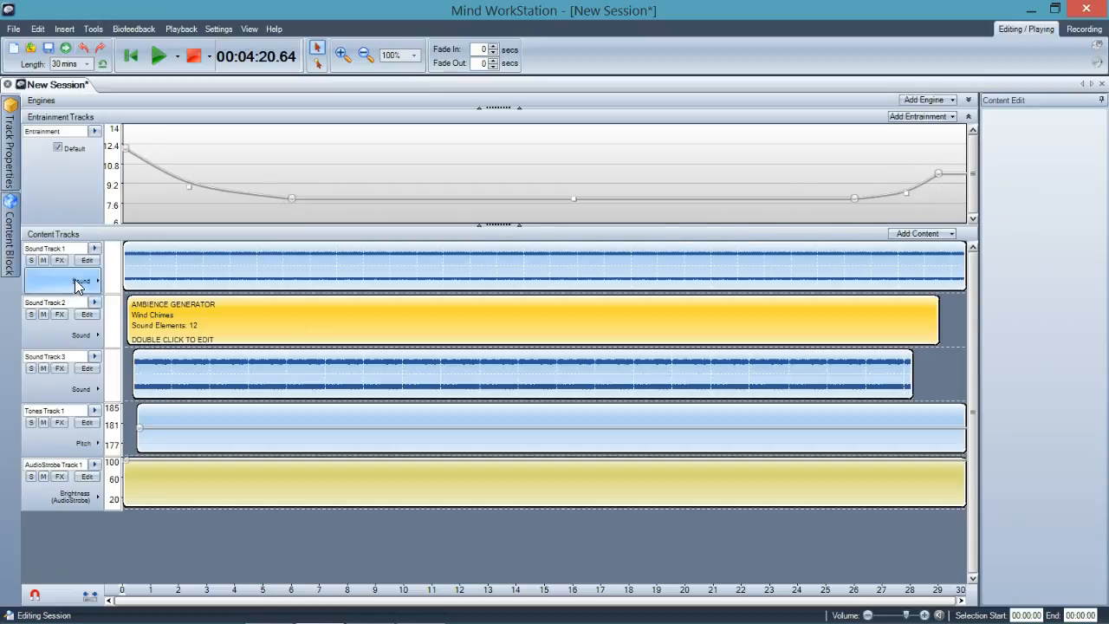
pyautogui.click(175, 320)
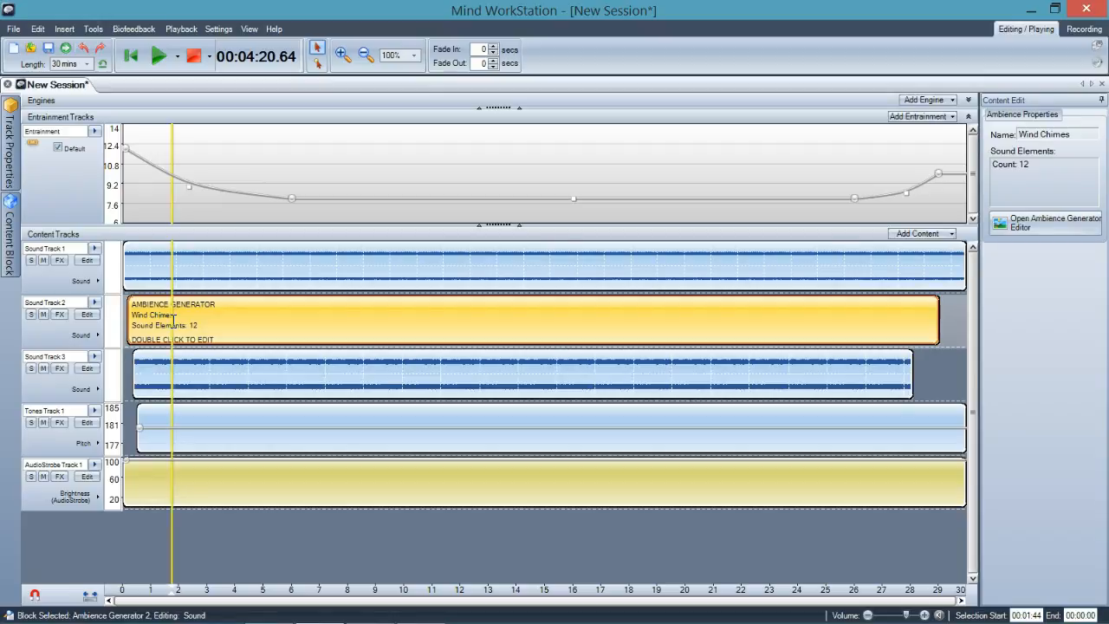
pyautogui.click(190, 377)
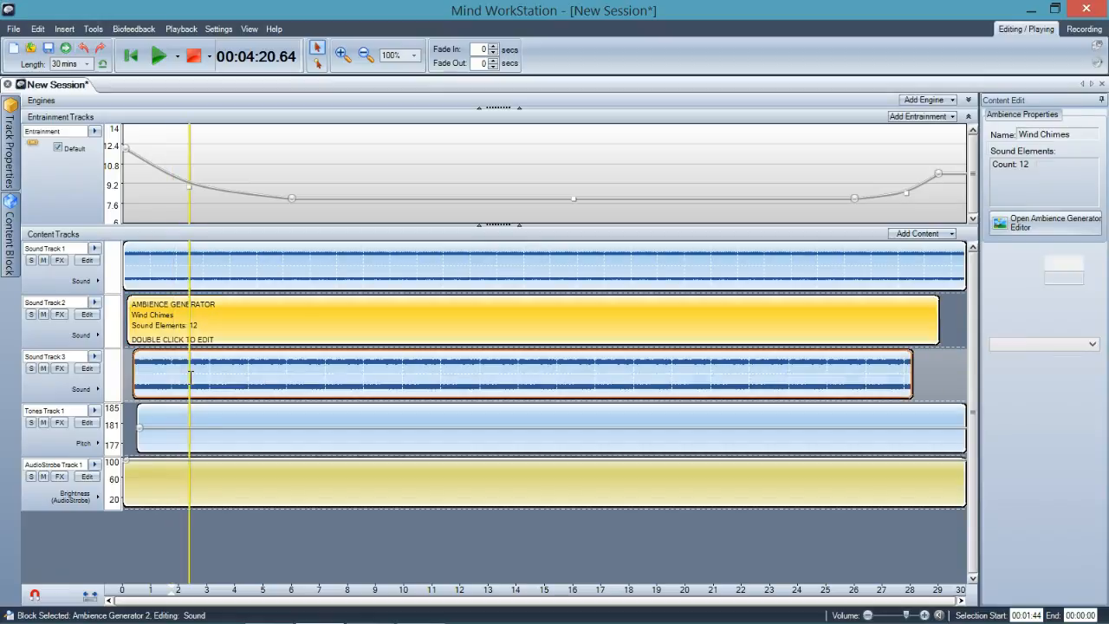
# Solo Sound Track 1, play a short preview of it, and turn its solo off again
pyautogui.click(32, 259)
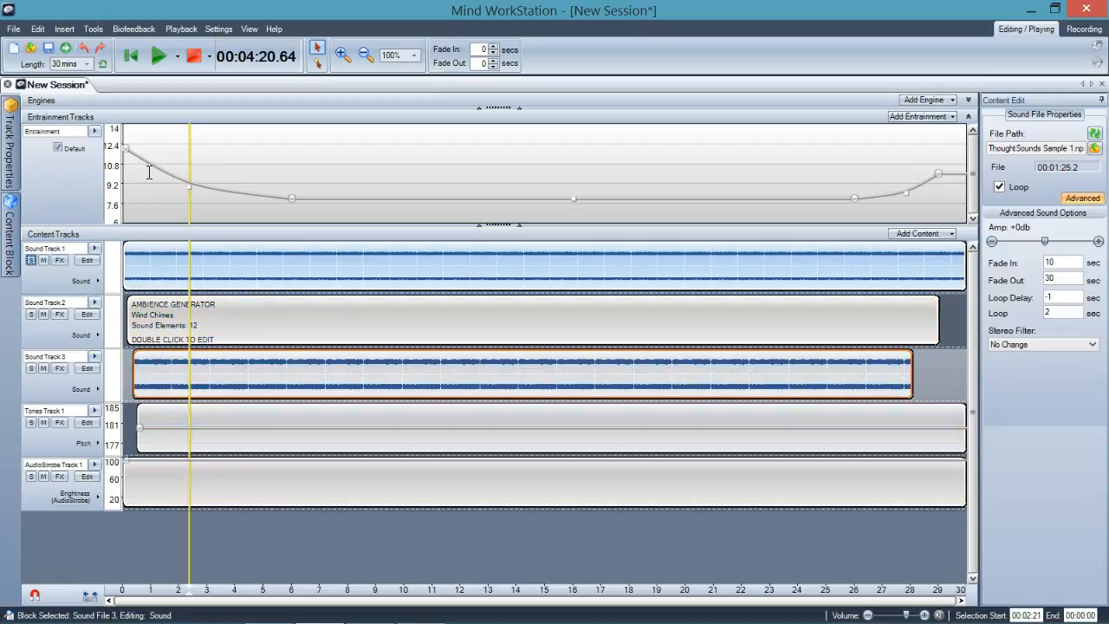
pyautogui.click(151, 57)
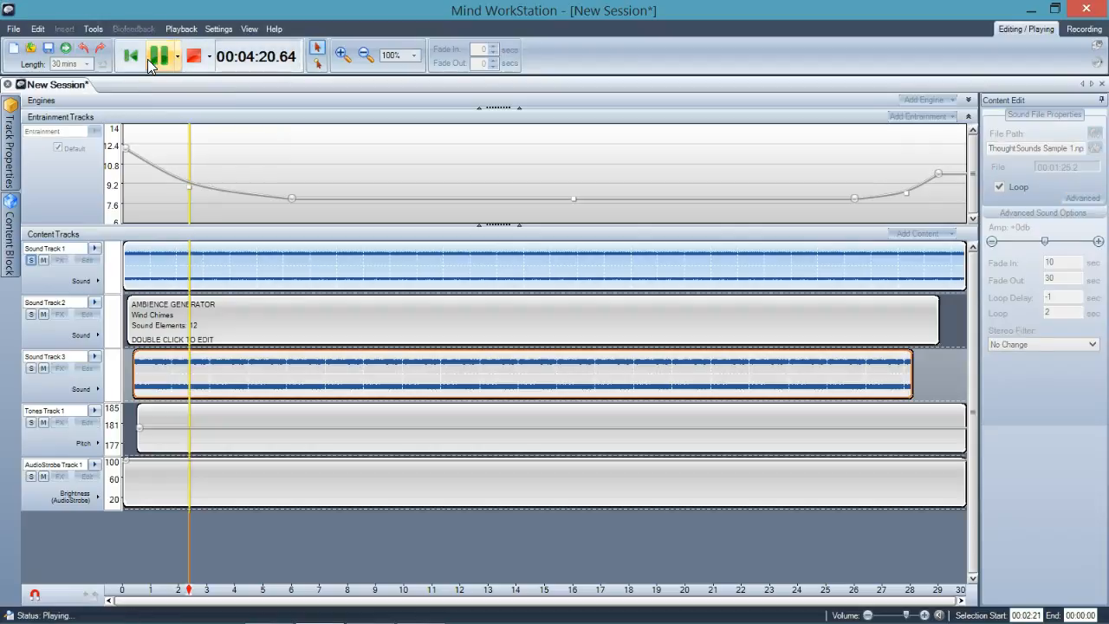
pyautogui.click(192, 57)
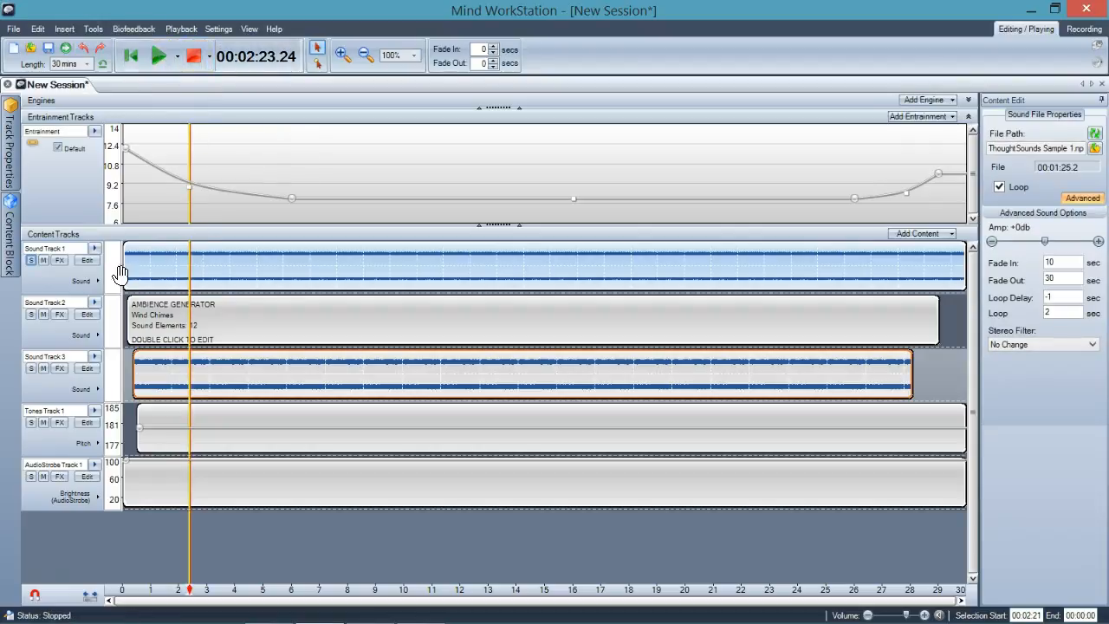
pyautogui.click(33, 261)
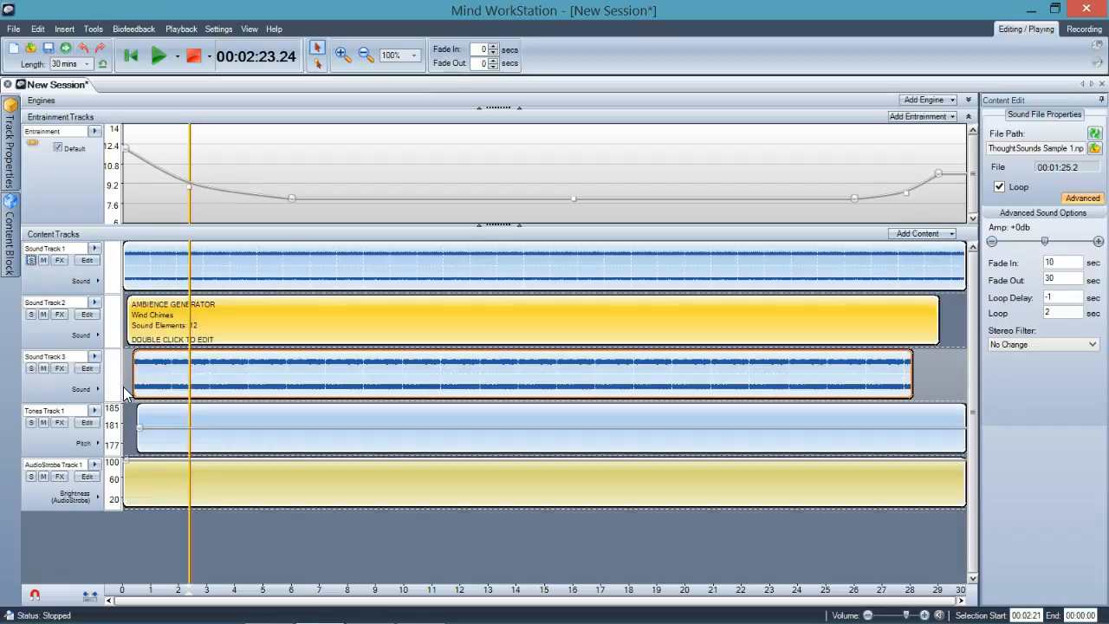
# Solo Sound Track 3, preview it briefly, and turn its solo off again
pyautogui.click(32, 369)
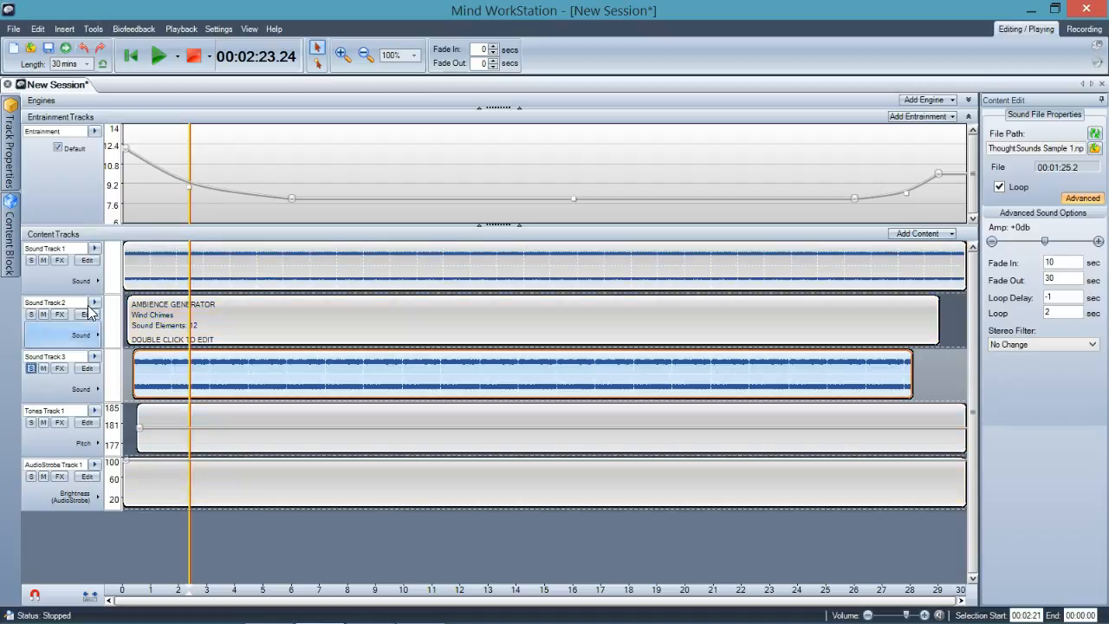
pyautogui.click(158, 57)
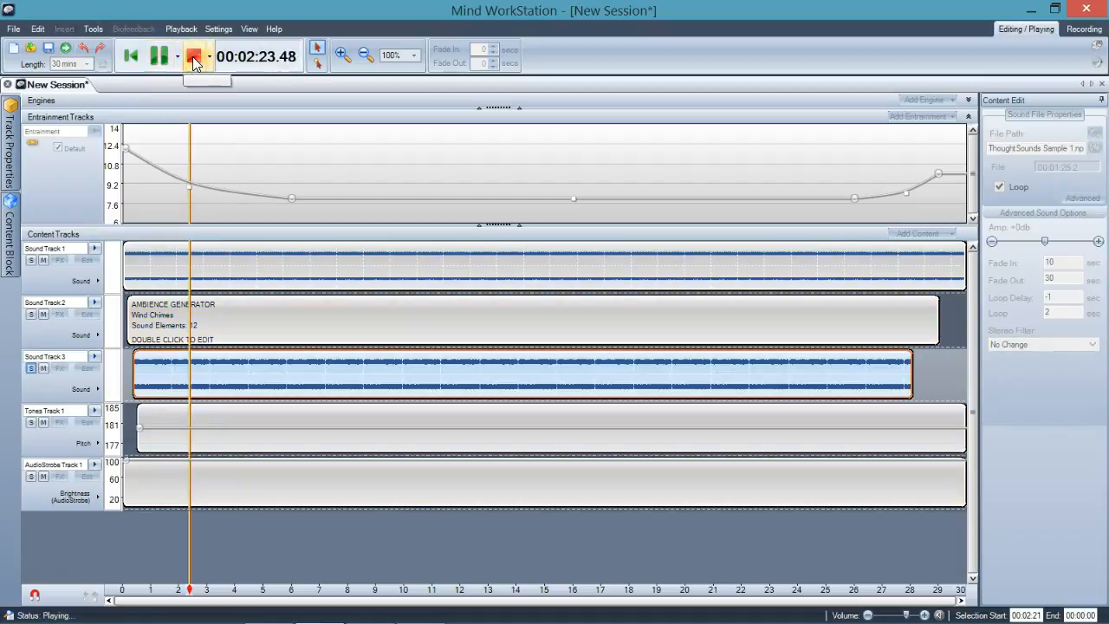
pyautogui.click(194, 59)
pyautogui.click(30, 369)
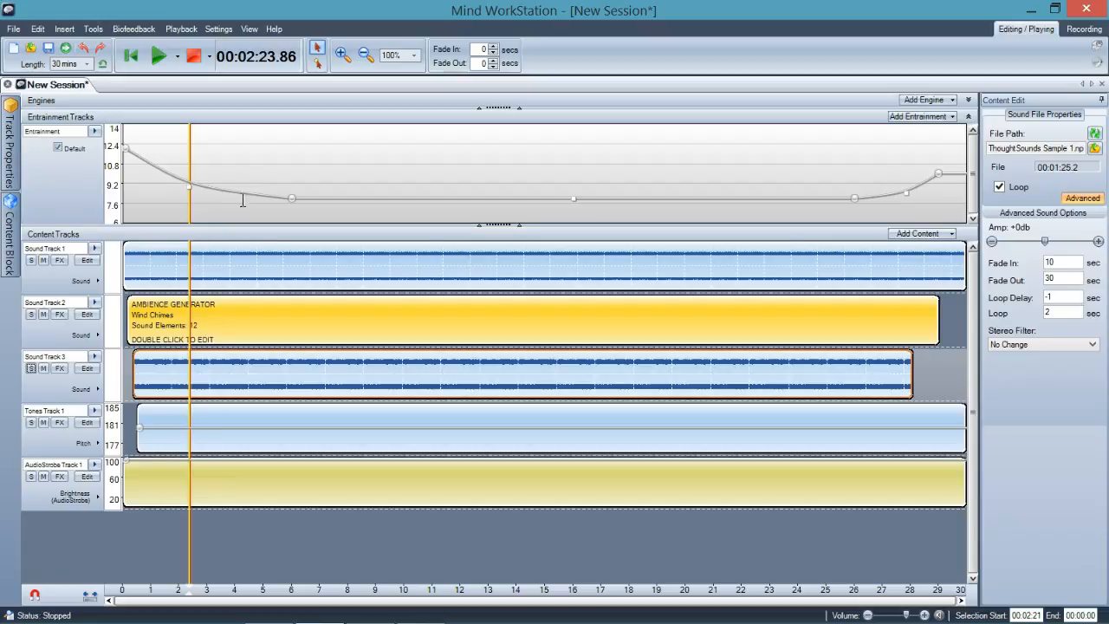
# Select the Wind Chimes ambience generator block on Sound Track 2 to view its properties
pyautogui.moveTo(250, 198)
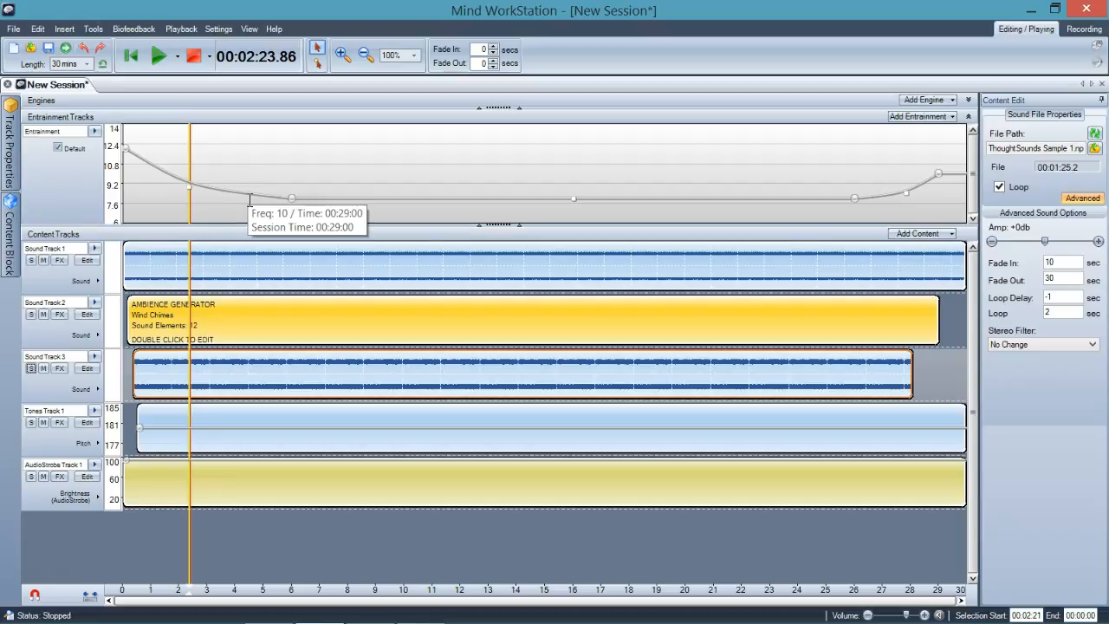
pyautogui.click(275, 318)
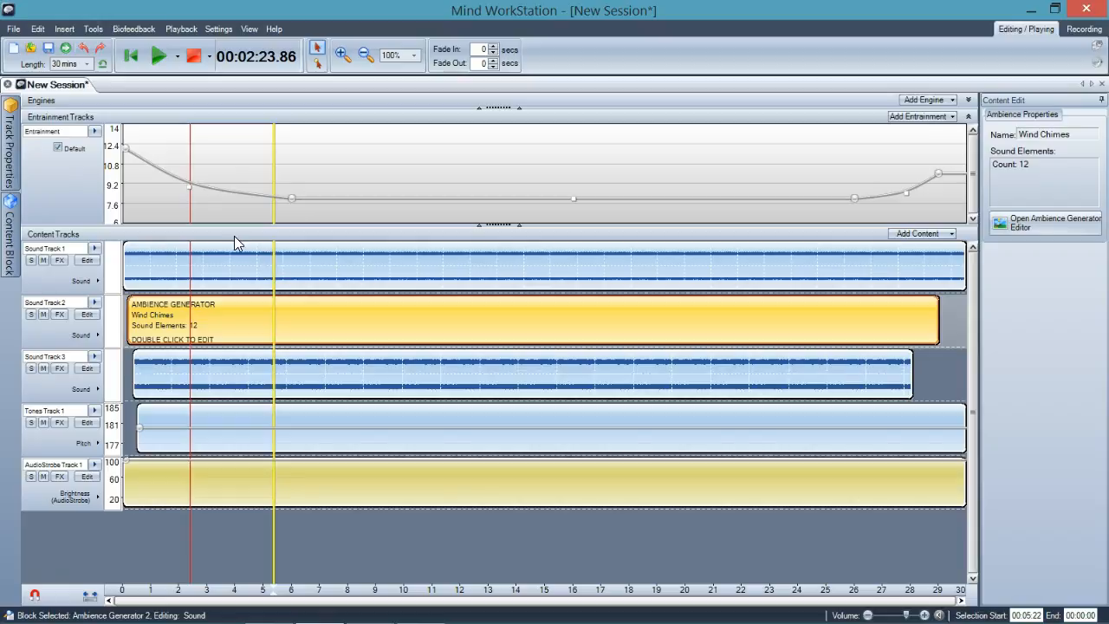
# Open the Ambience Generator editor for the Wind Chimes block, view its sound elements, and close it without changes
pyautogui.click(13, 31)
pyautogui.moveTo(17, 45)
pyautogui.click(143, 44)
pyautogui.click(1021, 225)
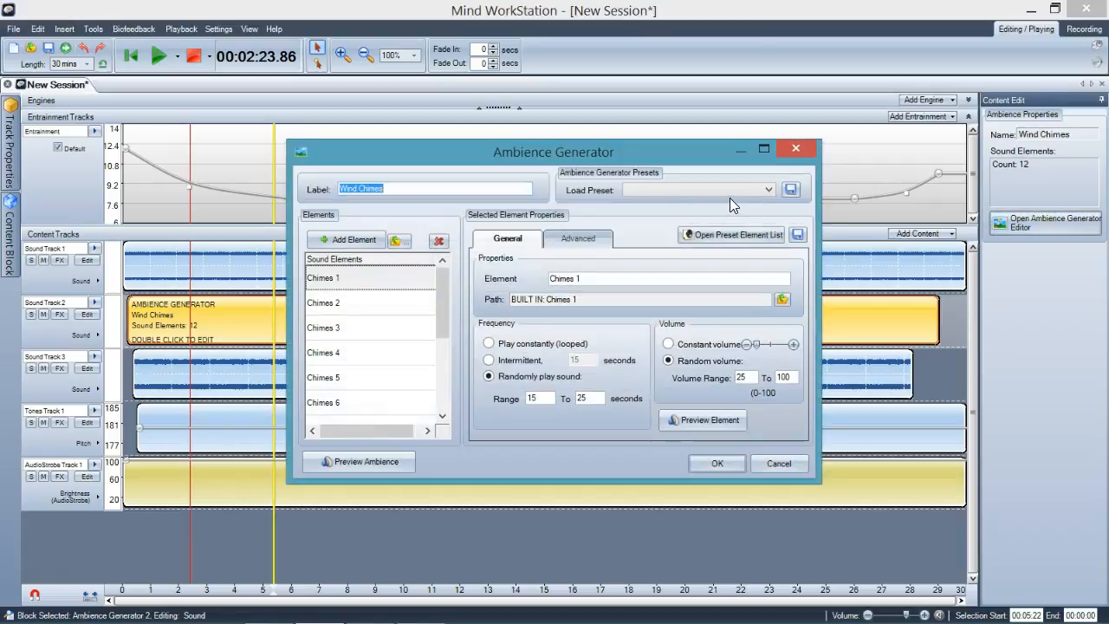
pyautogui.click(780, 463)
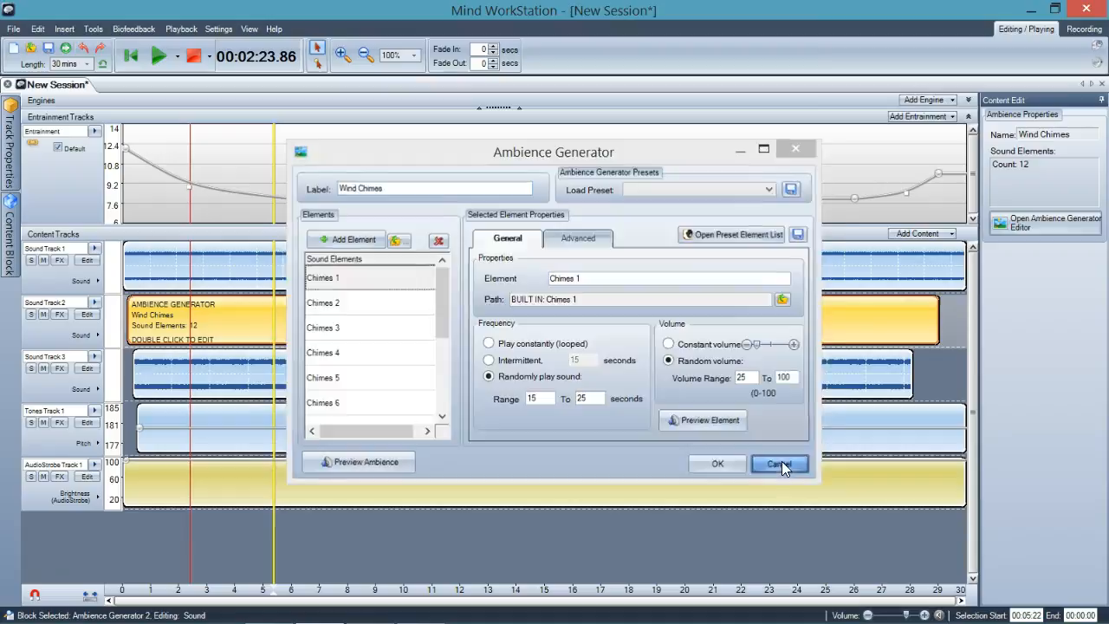
# Start a new session from the Babbling Brook relaxing sound template without saving the current one, and preview it briefly
pyautogui.click(9, 29)
pyautogui.moveTo(15, 45)
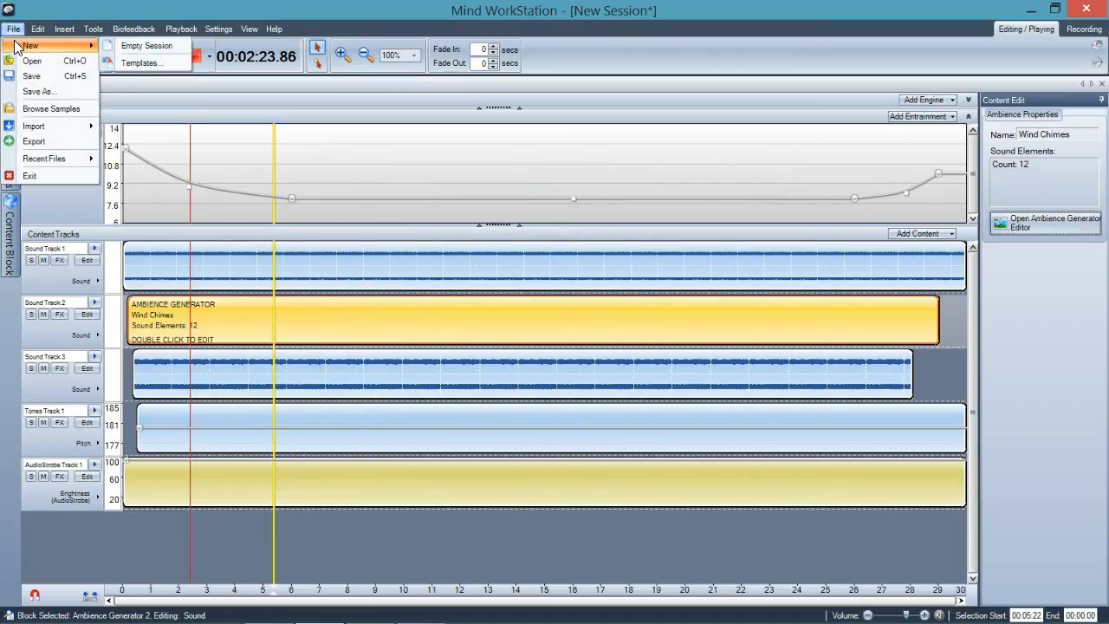
pyautogui.click(124, 59)
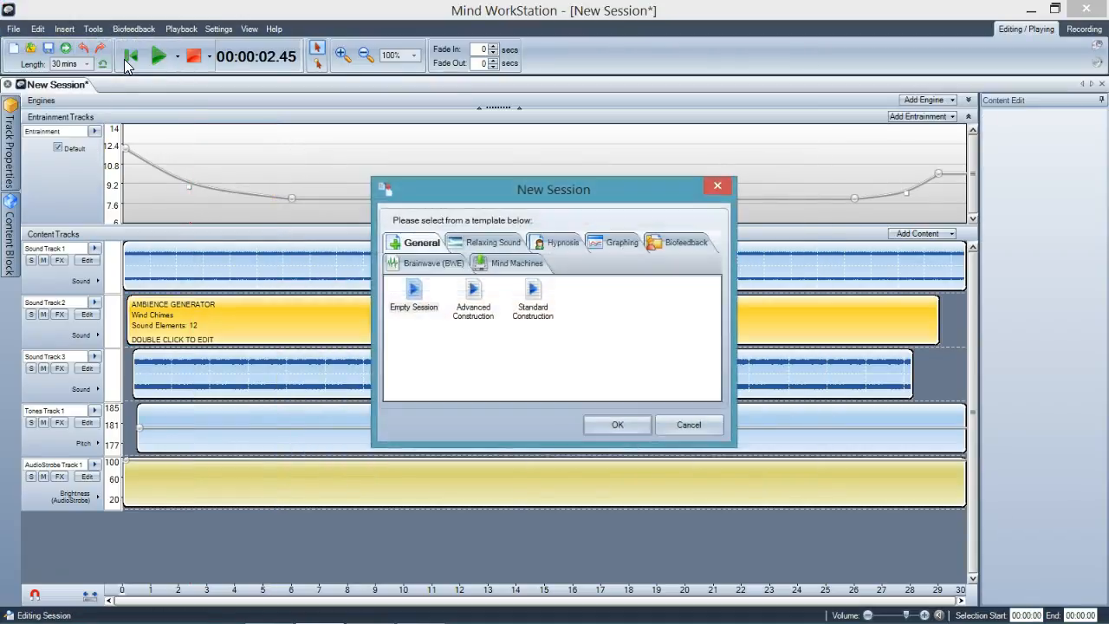
pyautogui.click(483, 241)
pyautogui.moveTo(456, 193); pyautogui.dragTo(200, 140)
pyautogui.moveTo(475, 391); pyautogui.dragTo(696, 430)
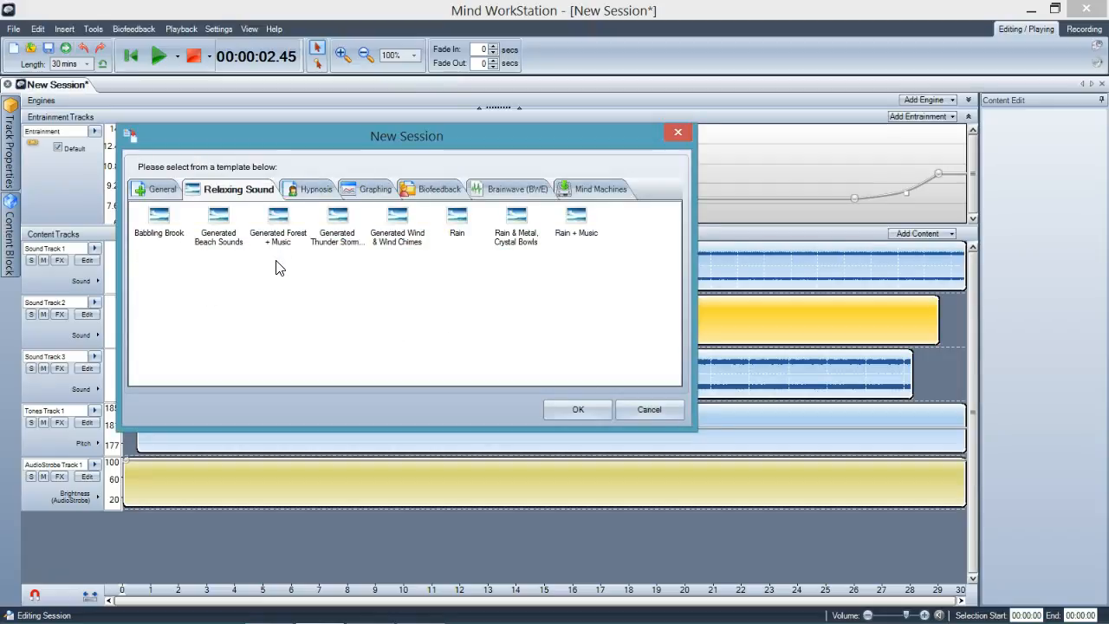
pyautogui.click(176, 236)
pyautogui.doubleClick(175, 236)
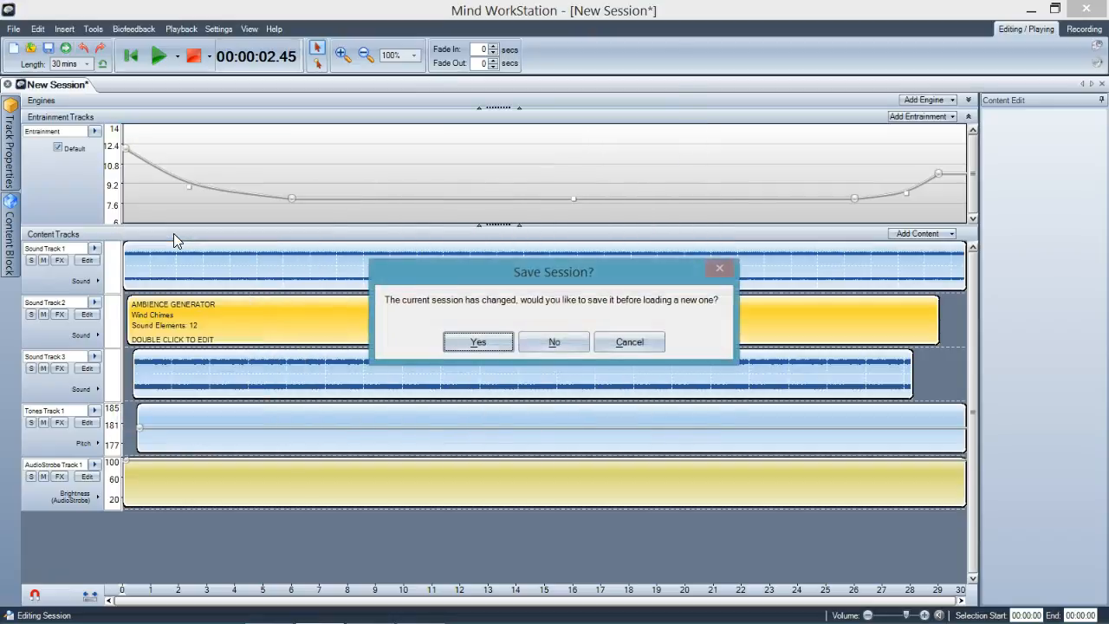
pyautogui.click(559, 341)
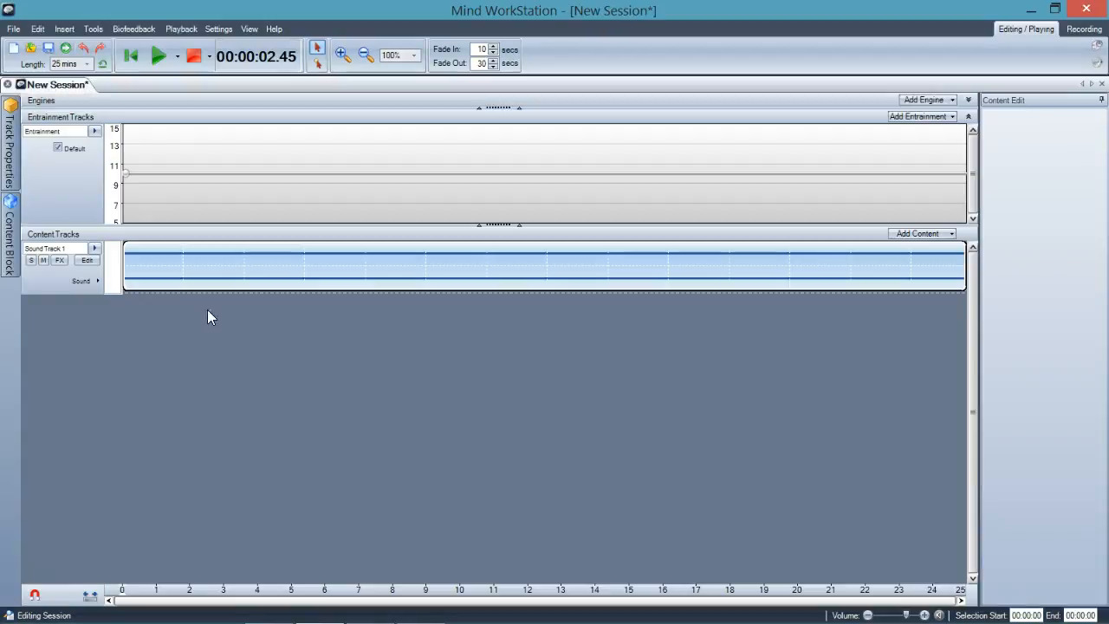
pyautogui.click(156, 59)
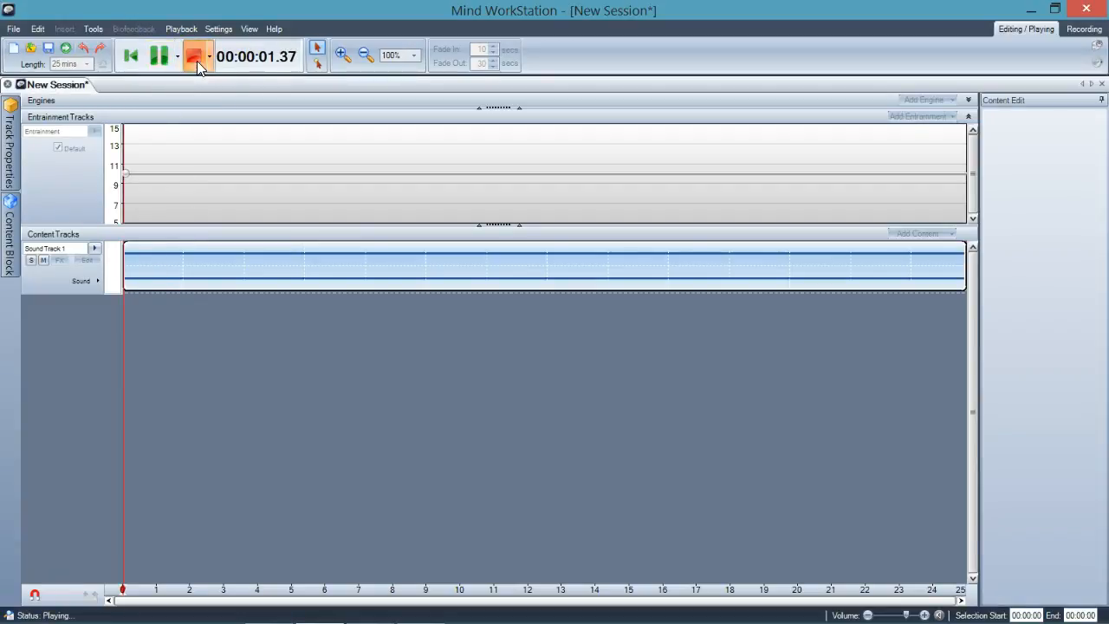
pyautogui.click(193, 57)
# Start a new session from the Generated Beach Sounds template without saving the current one, and play a short preview
pyautogui.click(13, 29)
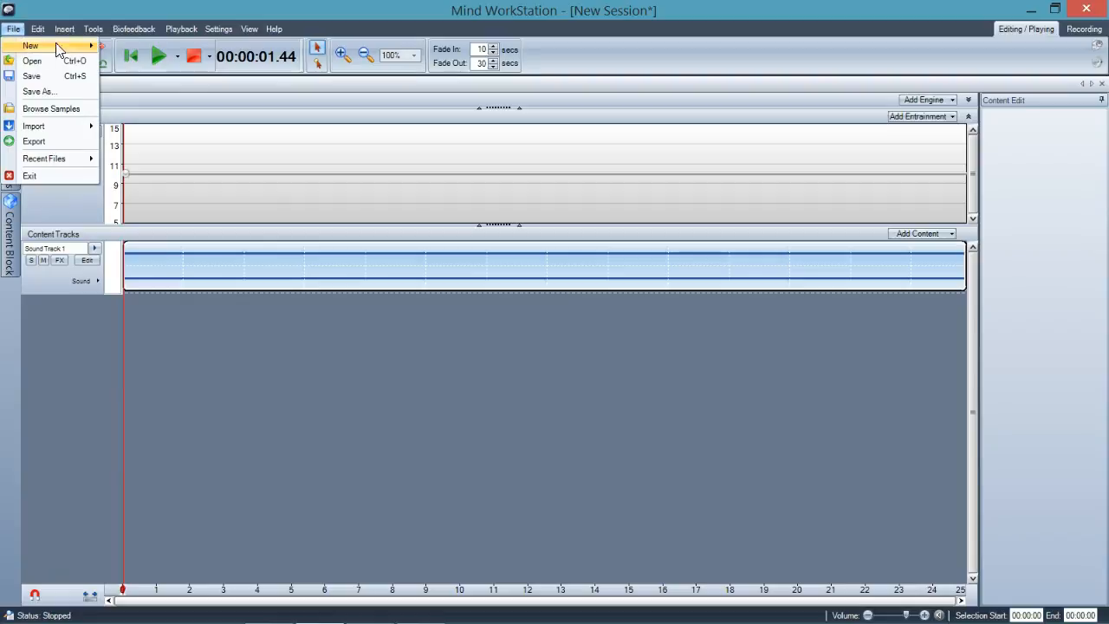
pyautogui.moveTo(94, 46)
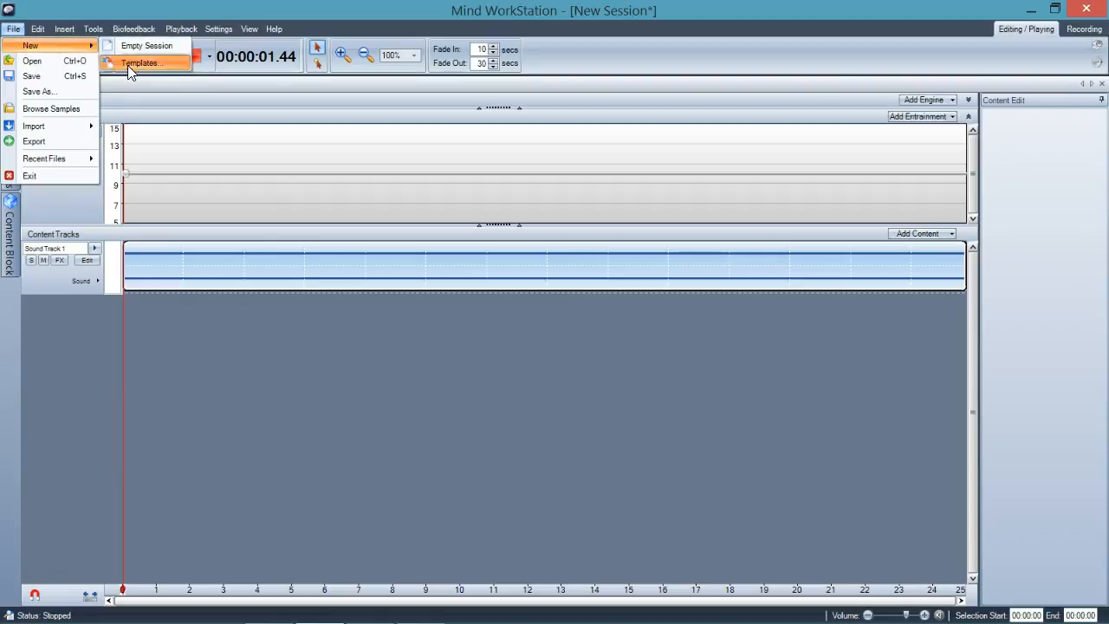
pyautogui.click(128, 64)
pyautogui.click(473, 242)
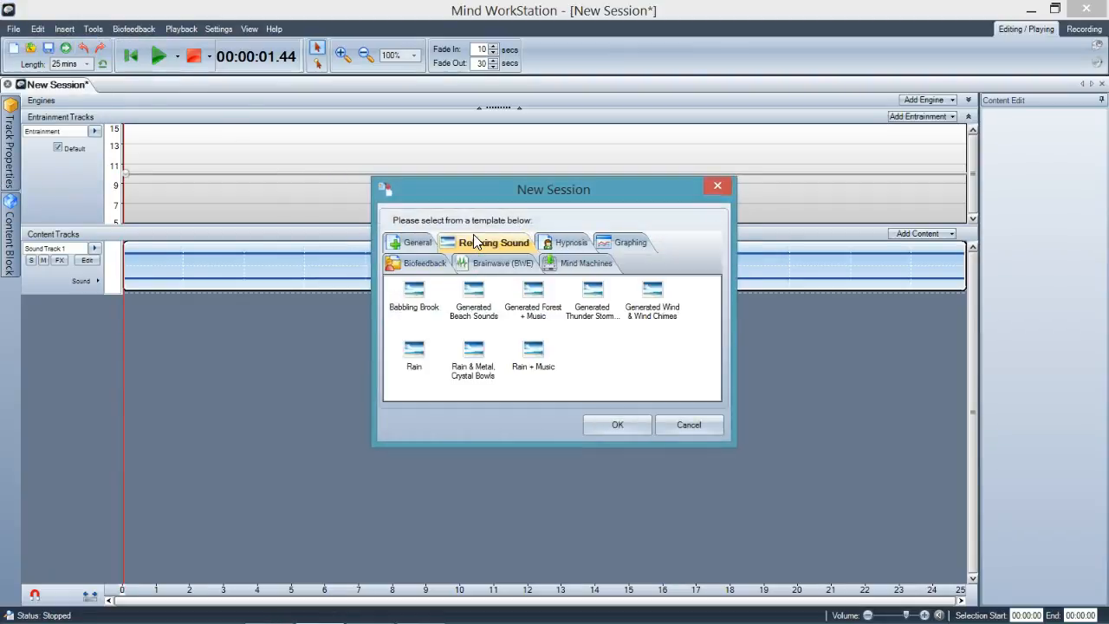
pyautogui.doubleClick(477, 295)
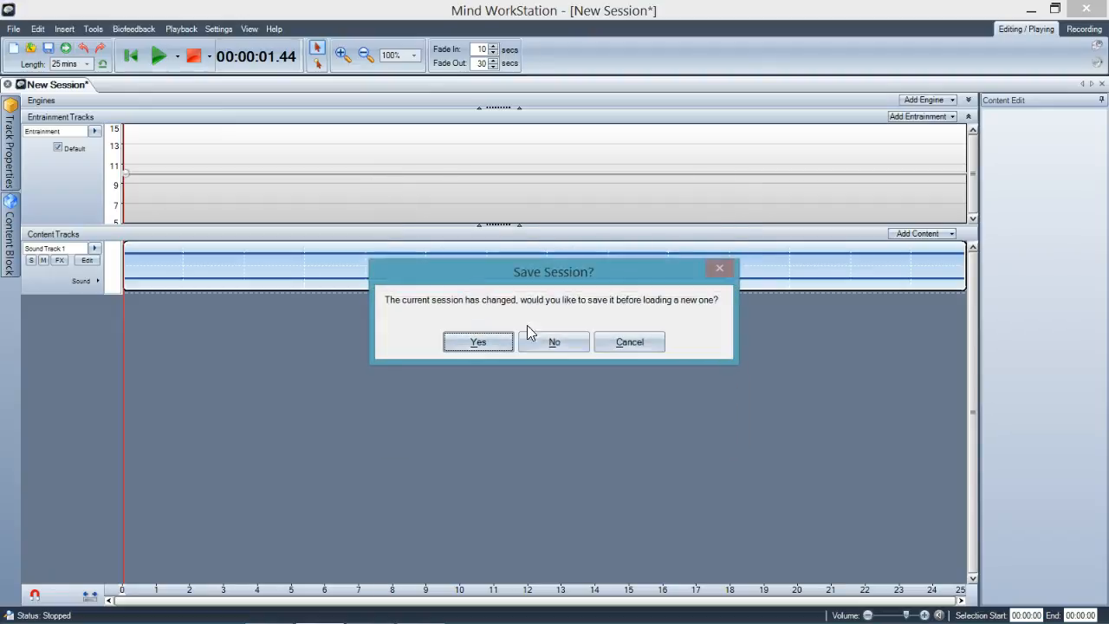
pyautogui.click(543, 338)
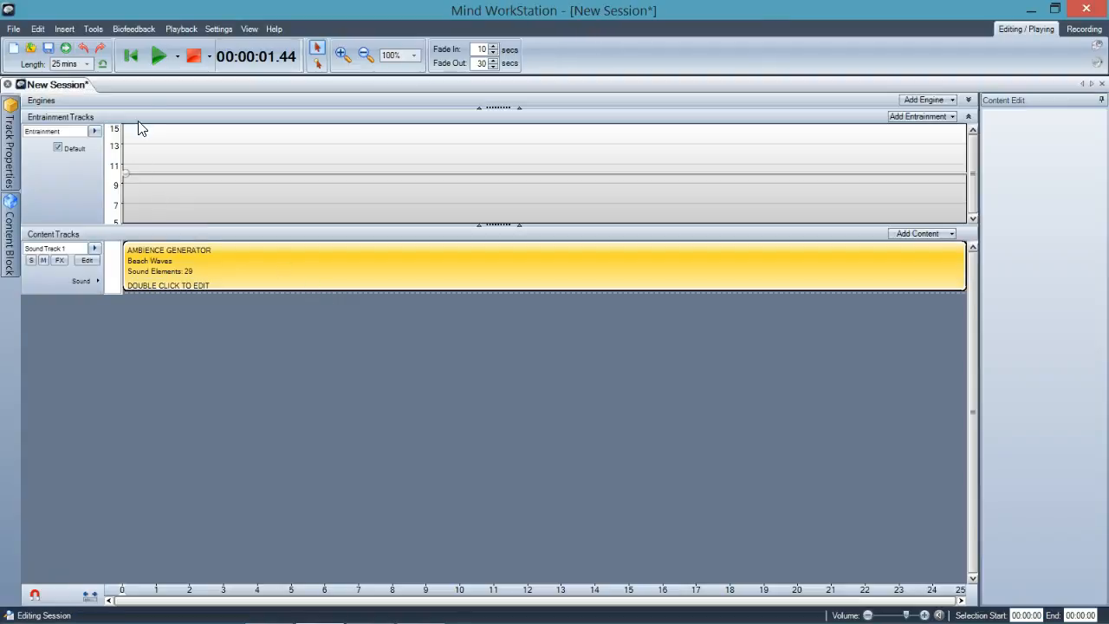
pyautogui.click(157, 59)
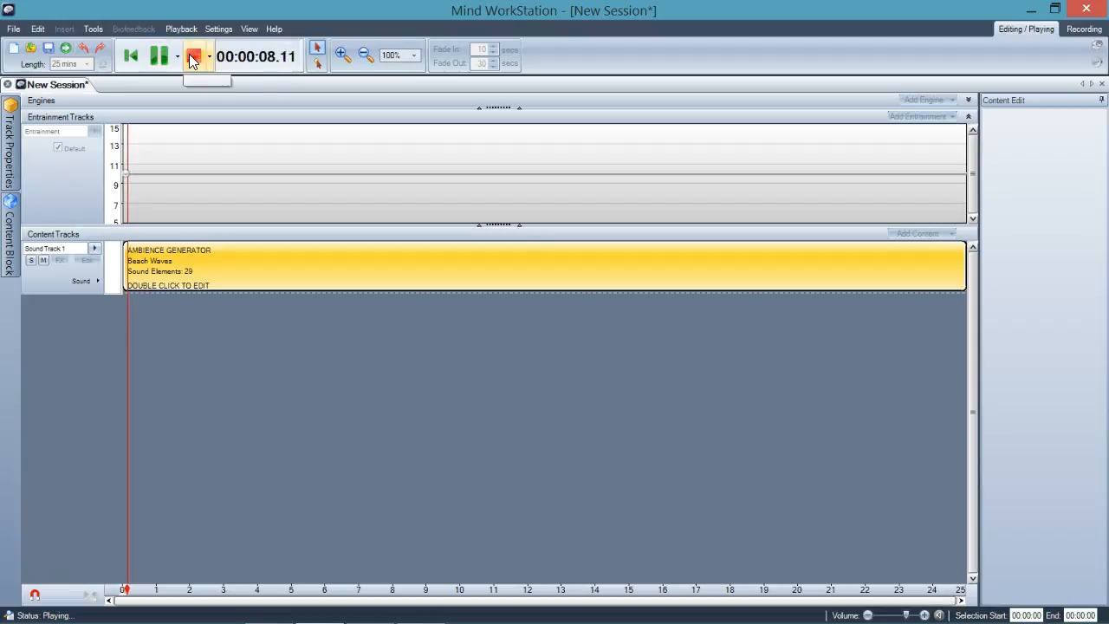
pyautogui.click(192, 59)
# Start a new session from the Hypnosis Script + Theta Relax template without saving the current one
pyautogui.click(9, 29)
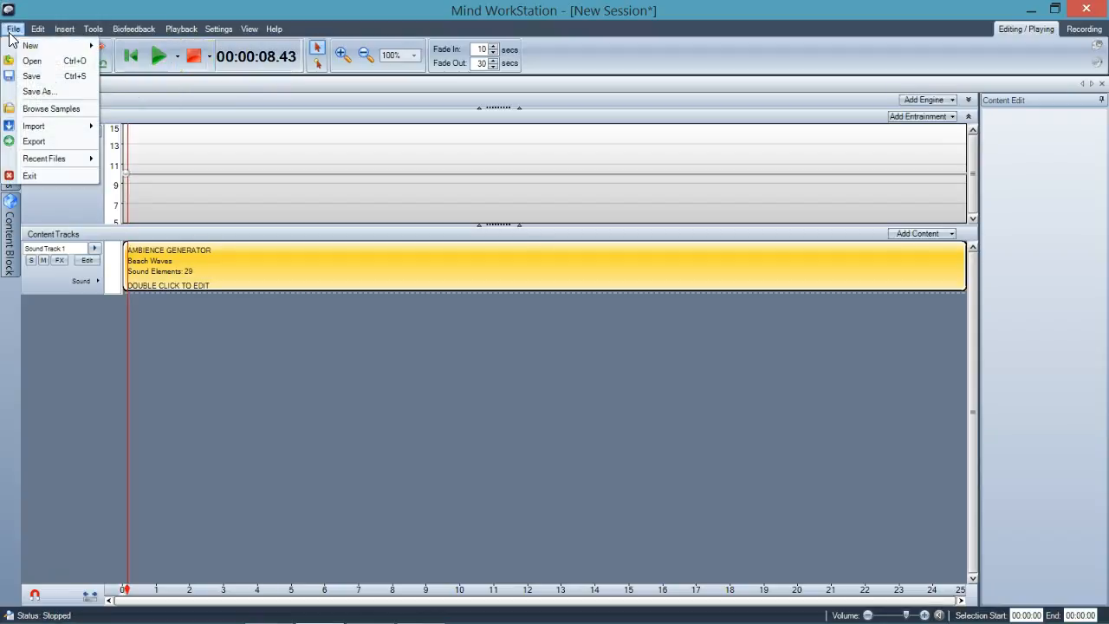
pyautogui.moveTo(39, 45)
pyautogui.click(137, 61)
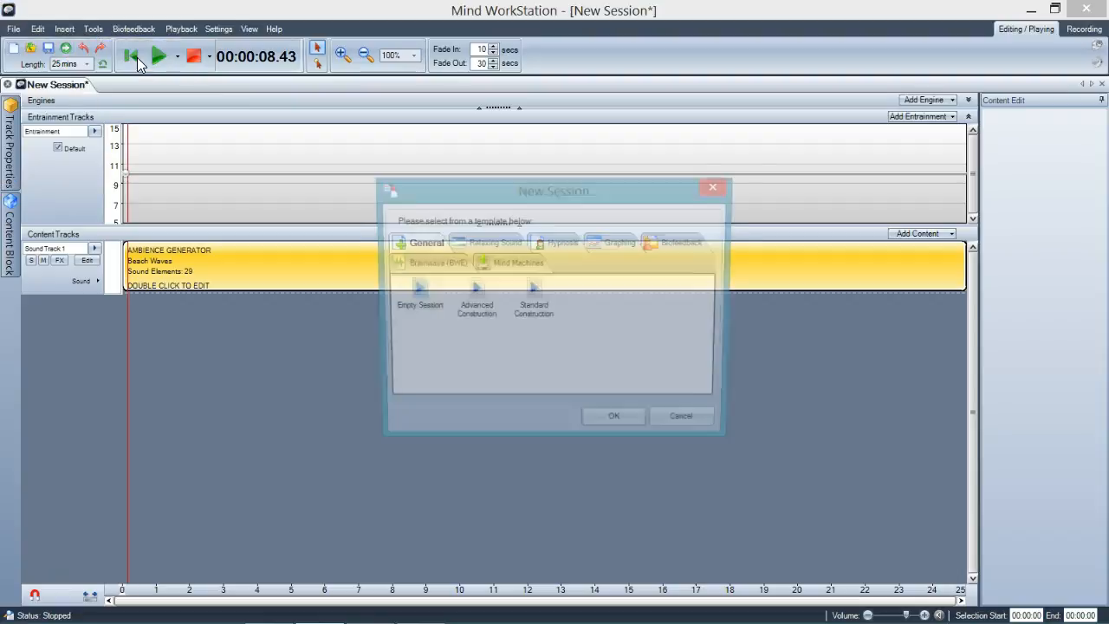
pyautogui.click(490, 238)
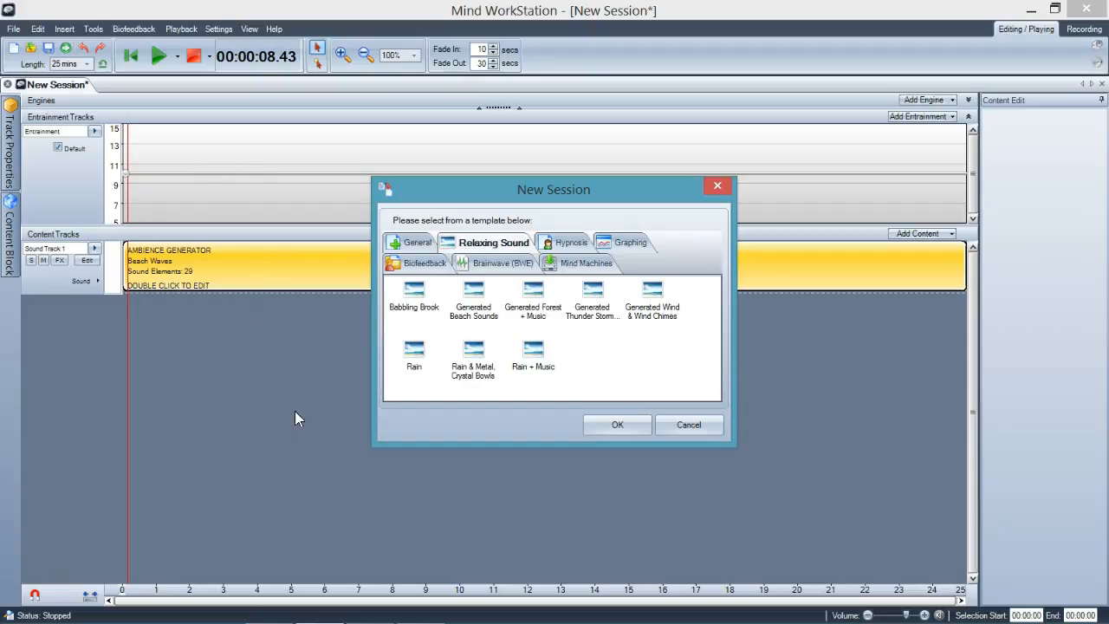
pyautogui.click(549, 241)
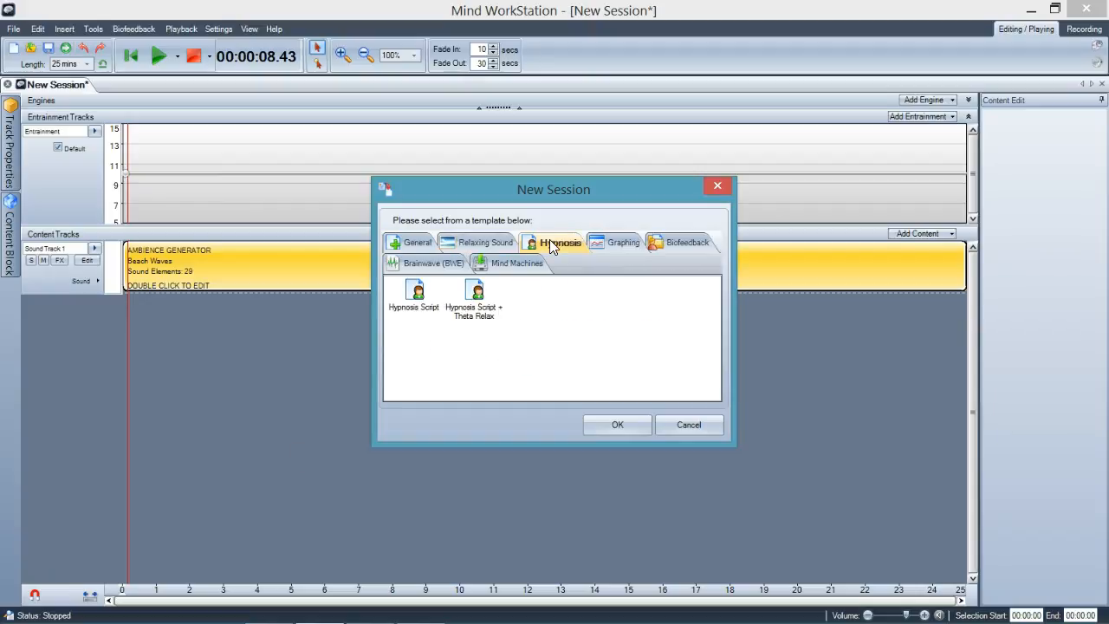
pyautogui.doubleClick(475, 314)
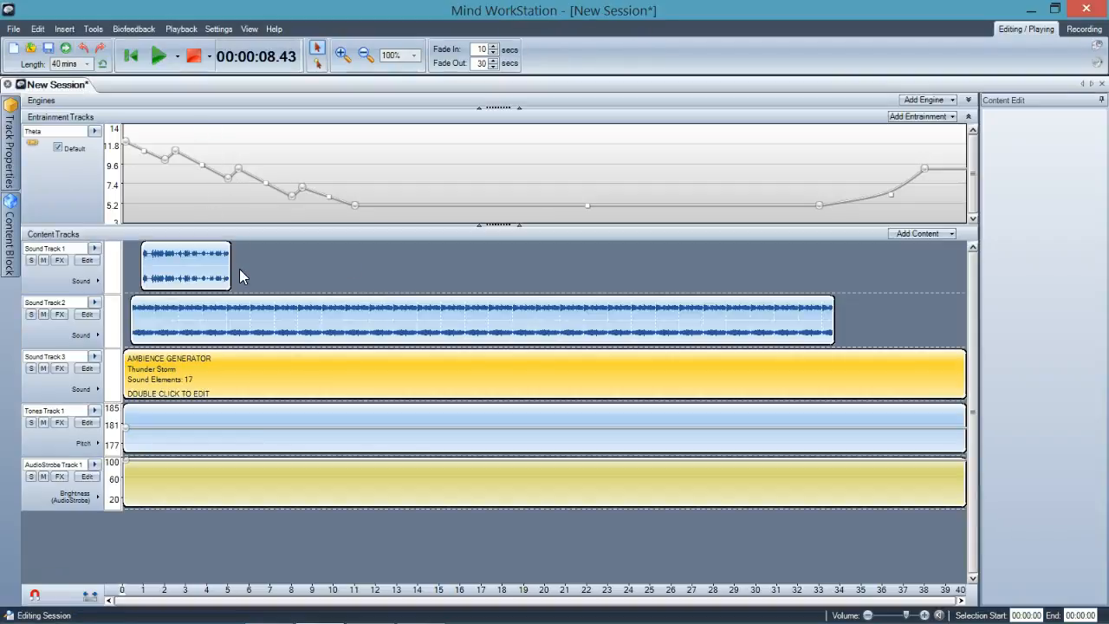
# Preview the session from 00:39 into the start of Sound Track 1's audio block, and view that track's effects without changing them
pyautogui.click(137, 265)
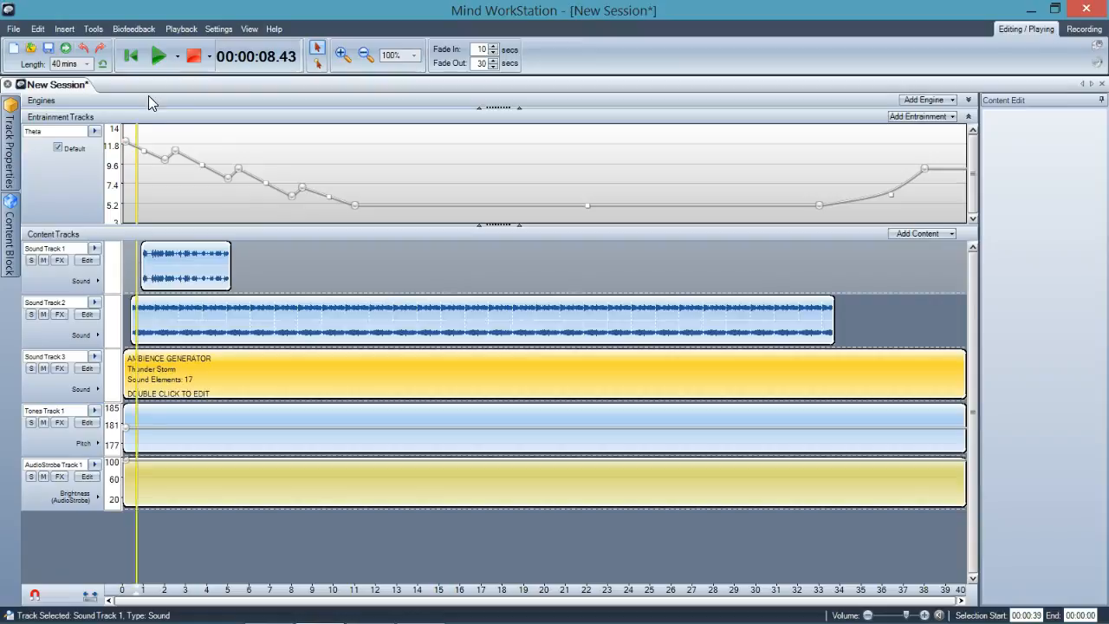
pyautogui.click(155, 63)
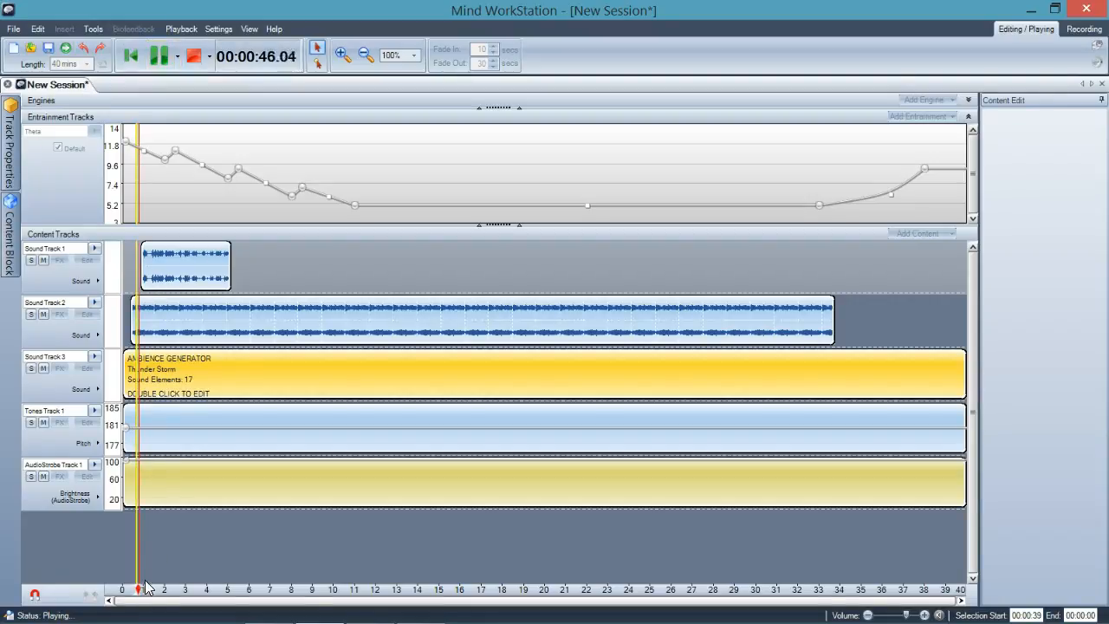
pyautogui.moveTo(138, 586); pyautogui.dragTo(143, 585)
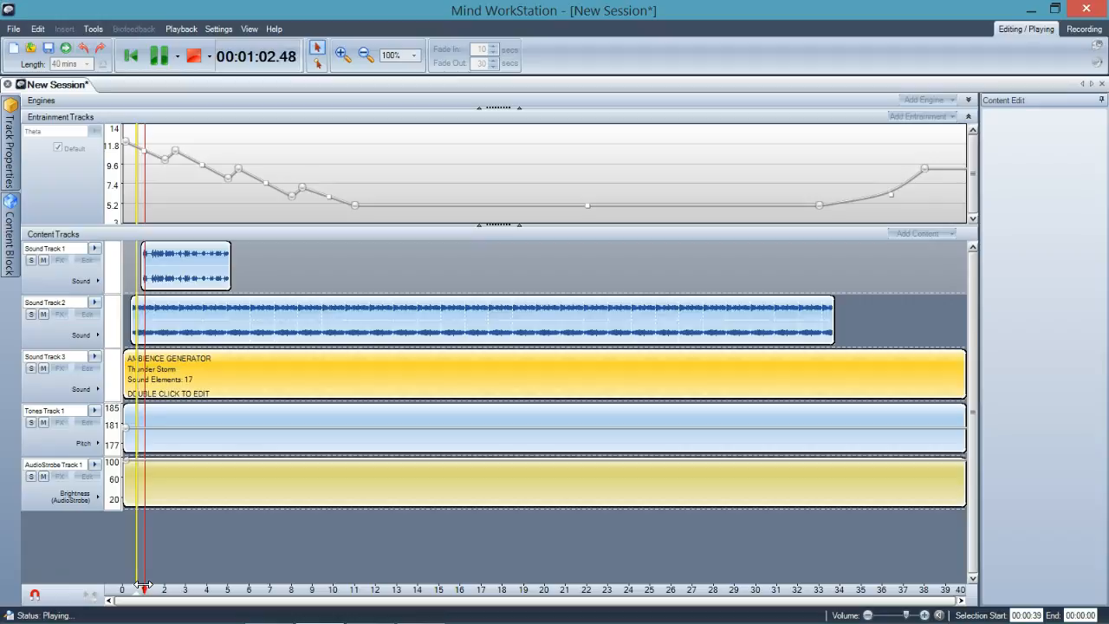
pyautogui.click(194, 59)
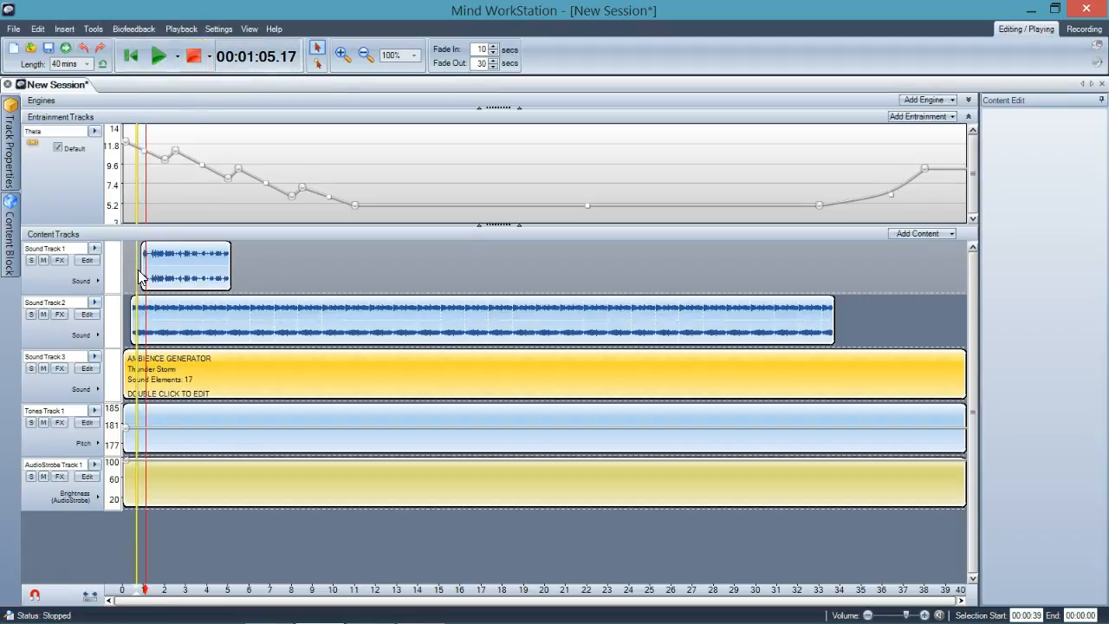
pyautogui.click(61, 261)
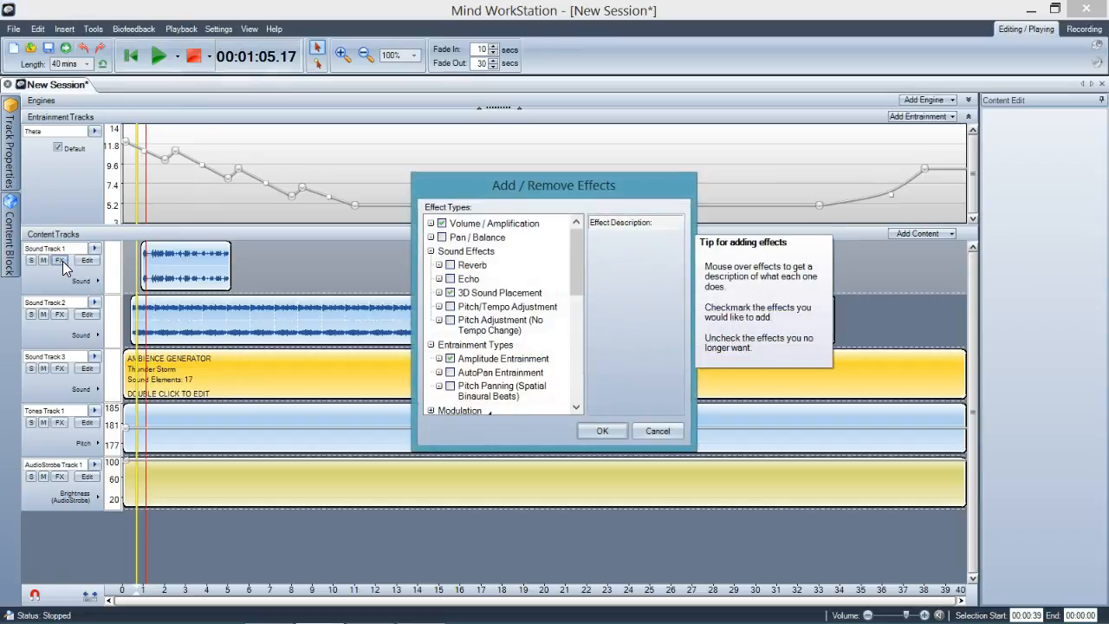
pyautogui.click(652, 430)
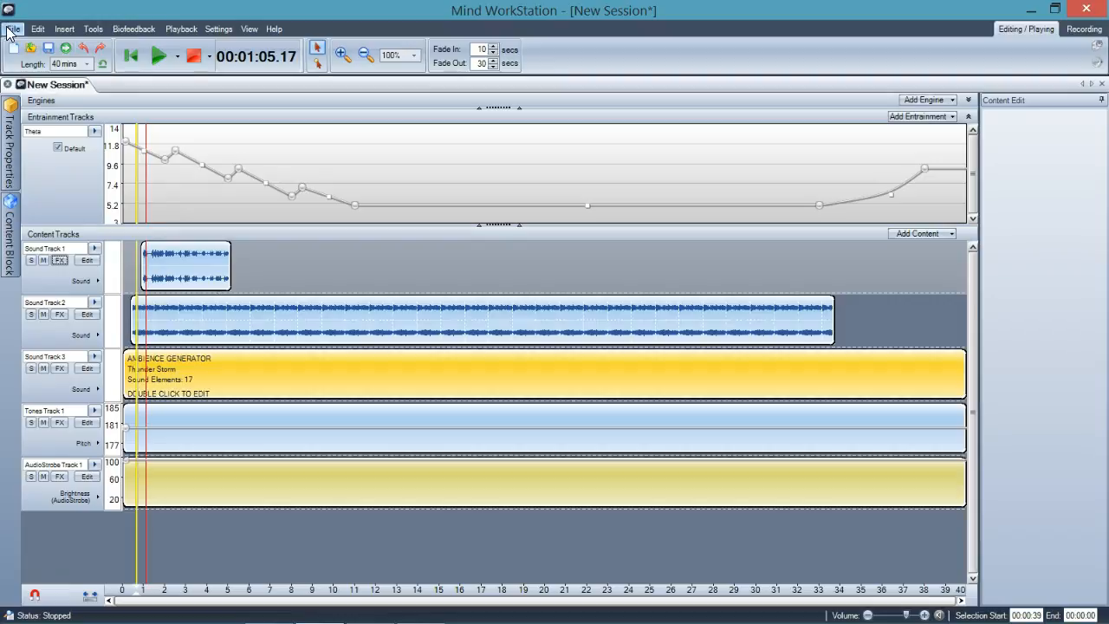
# Browse the Graphing and Biofeedback templates and start a session from BioExplorer - BioOptimization without saving the current one
pyautogui.click(11, 31)
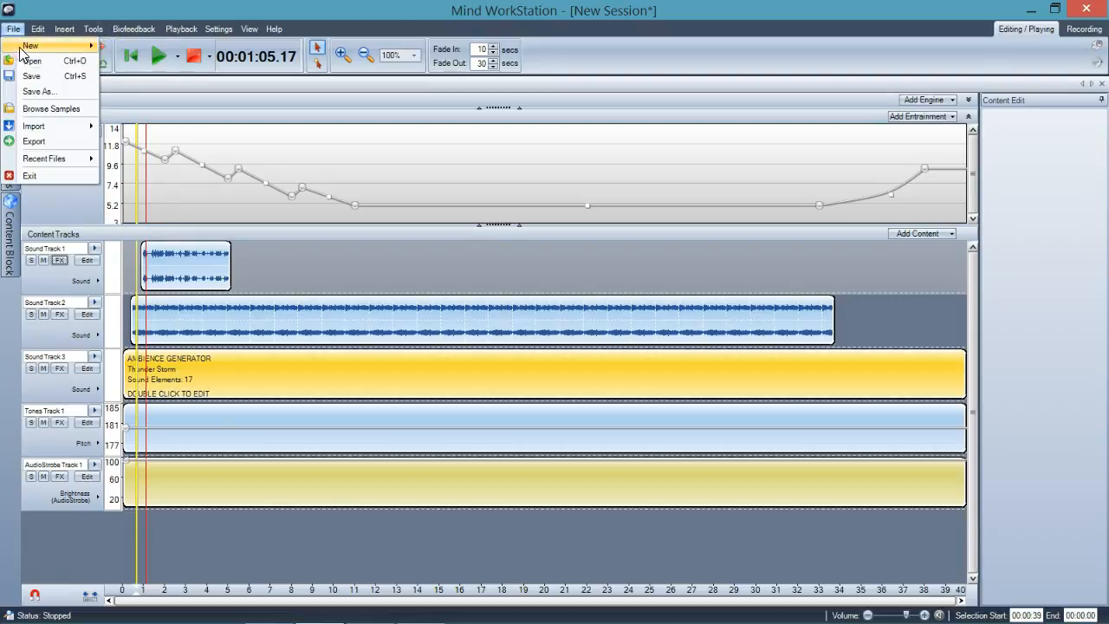
pyautogui.moveTo(72, 49)
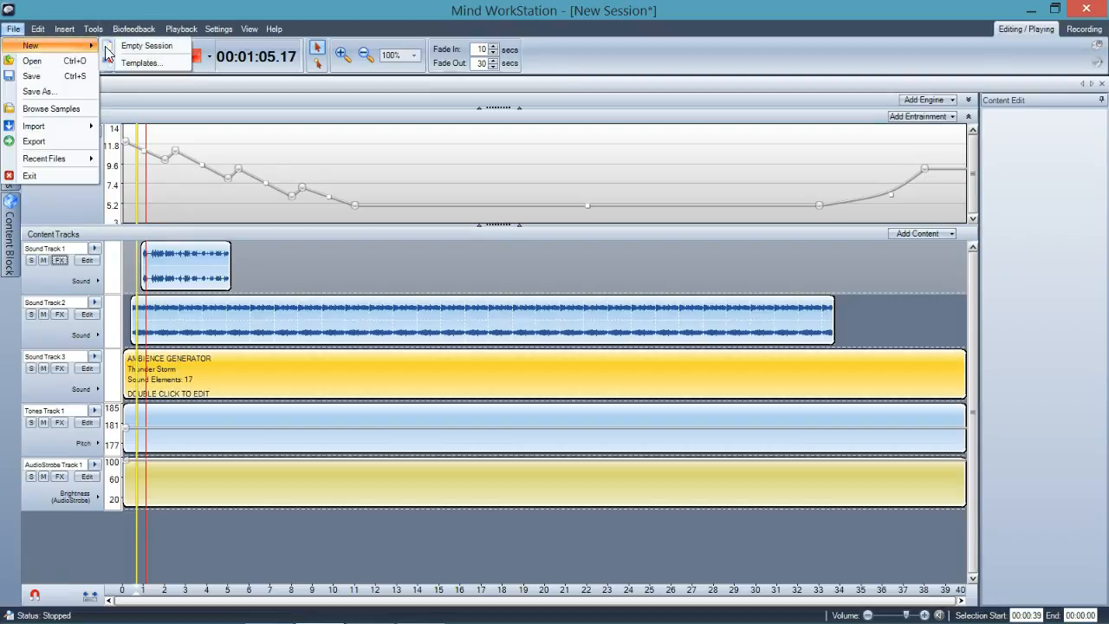
pyautogui.click(120, 64)
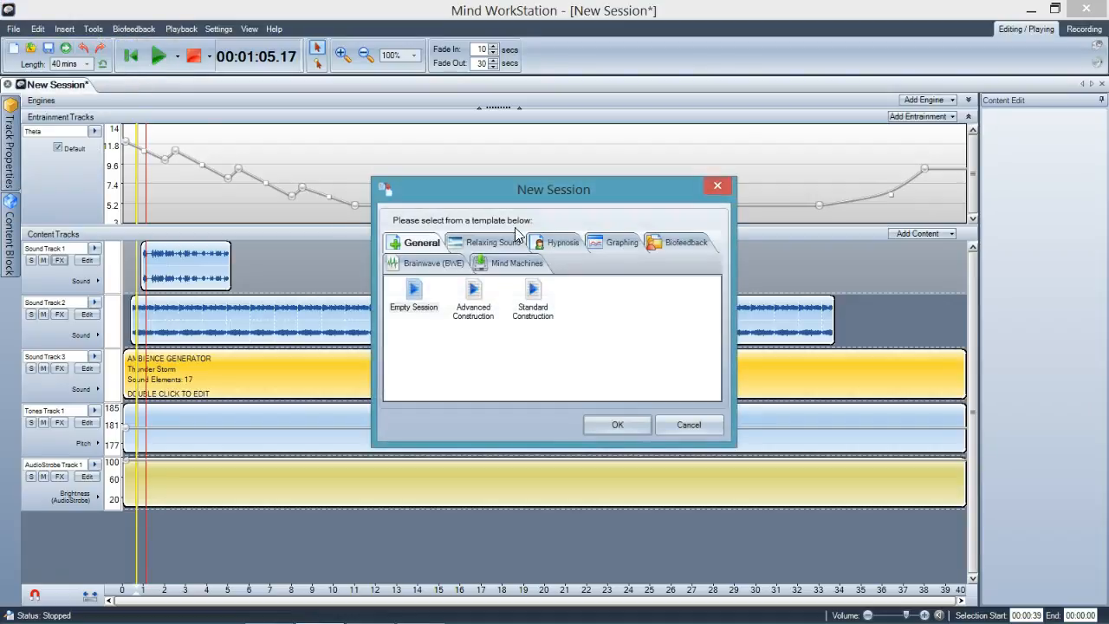
pyautogui.click(614, 239)
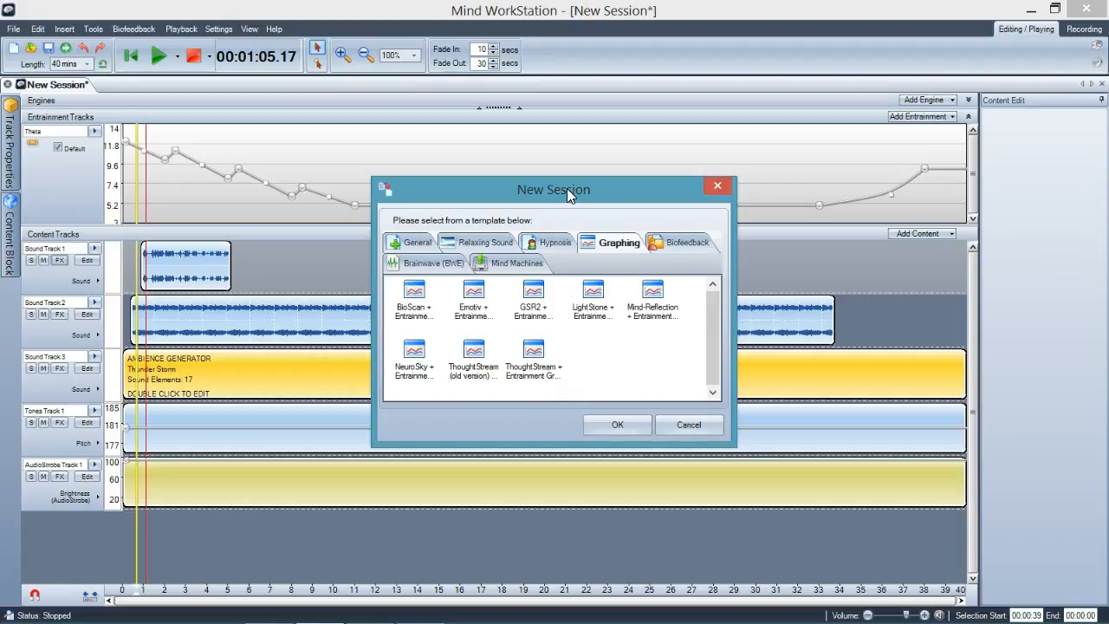
pyautogui.moveTo(567, 188); pyautogui.dragTo(501, 176)
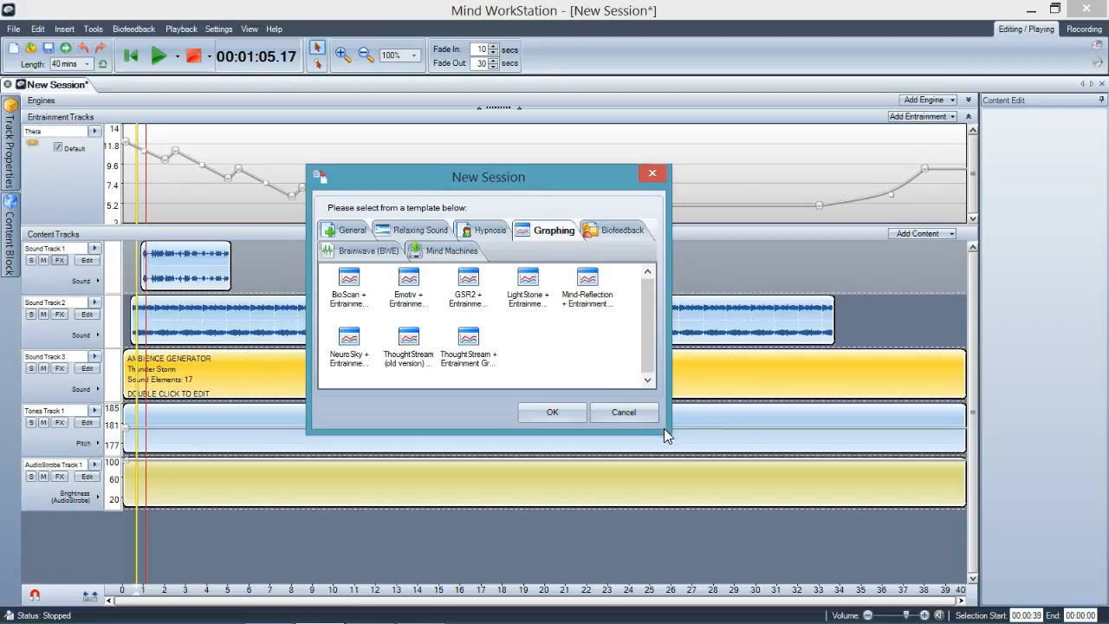
pyautogui.moveTo(667, 432); pyautogui.dragTo(705, 440)
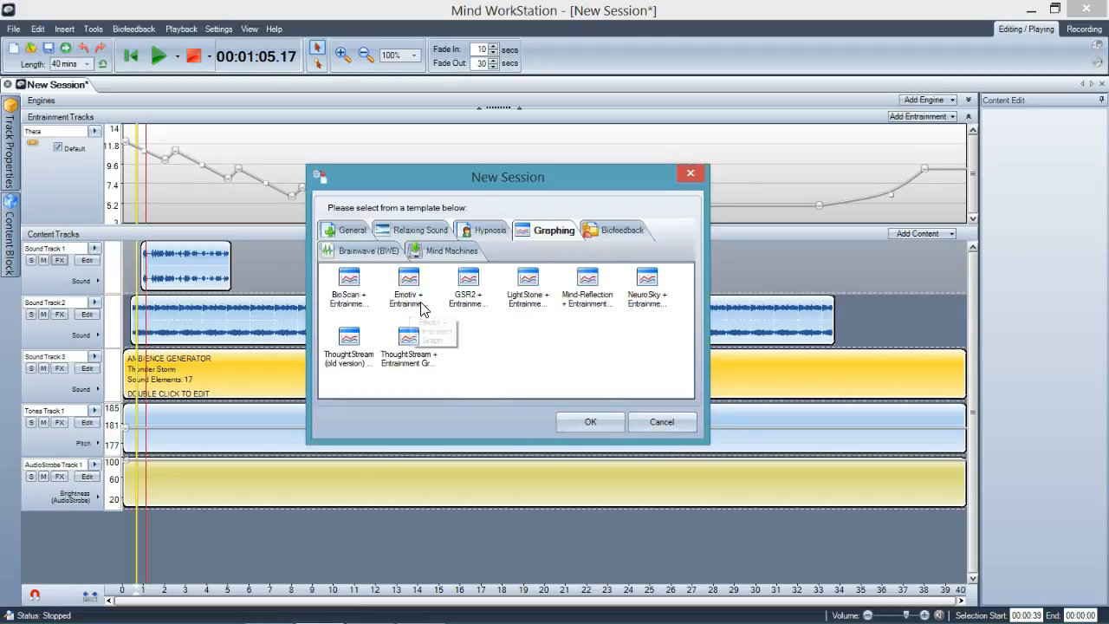
pyautogui.click(621, 234)
pyautogui.moveTo(688, 306)
pyautogui.mouseDown()
pyautogui.moveTo(689, 357)
pyautogui.moveTo(690, 301)
pyautogui.mouseUp()
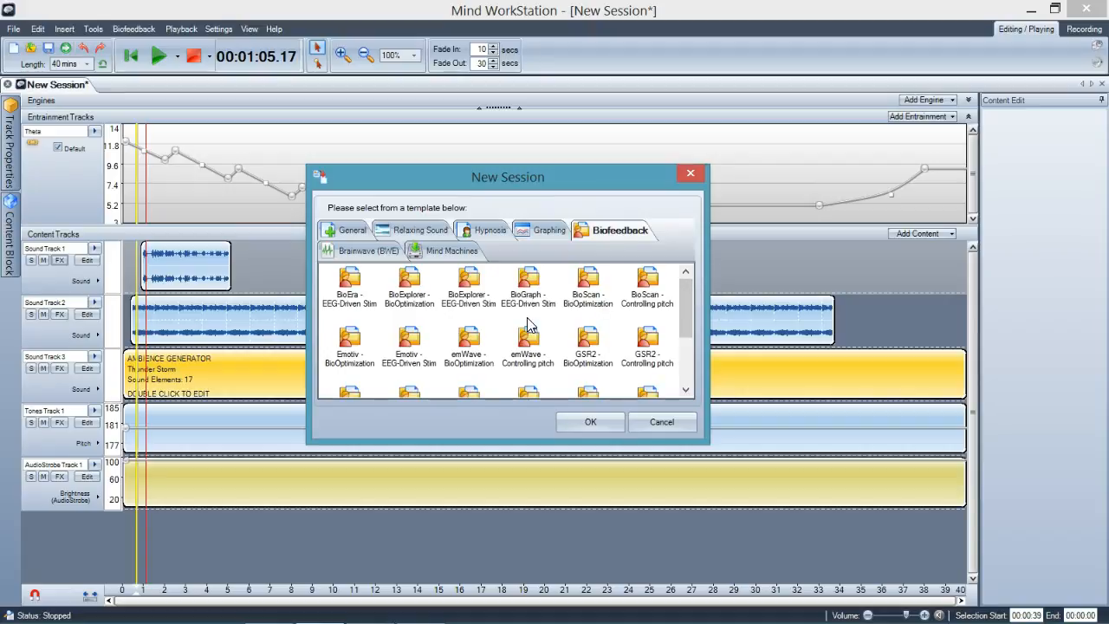
pyautogui.doubleClick(417, 305)
pyautogui.click(547, 339)
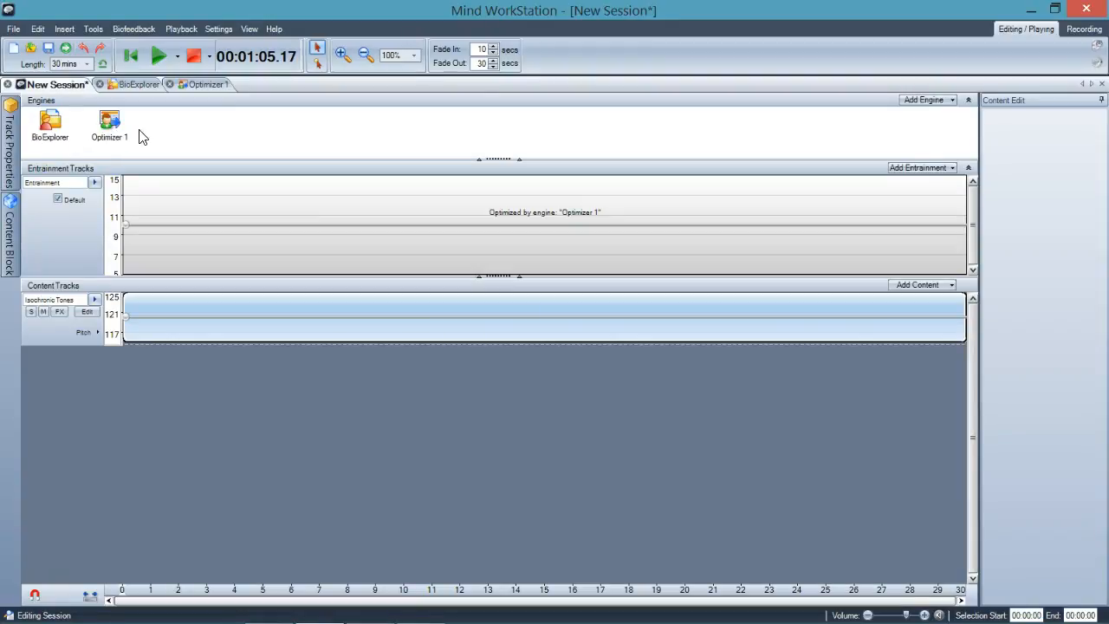
# Examine the BioExplorer engine's channels and the Optimizer 1 engine, and return to the session's tracks
pyautogui.click(143, 84)
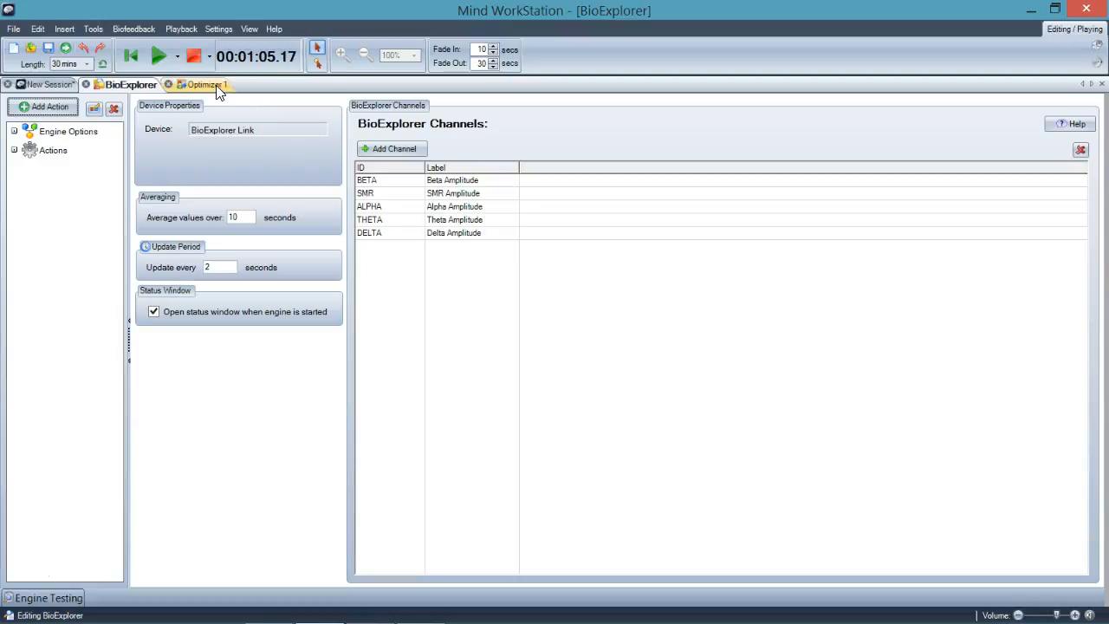
pyautogui.doubleClick(443, 192)
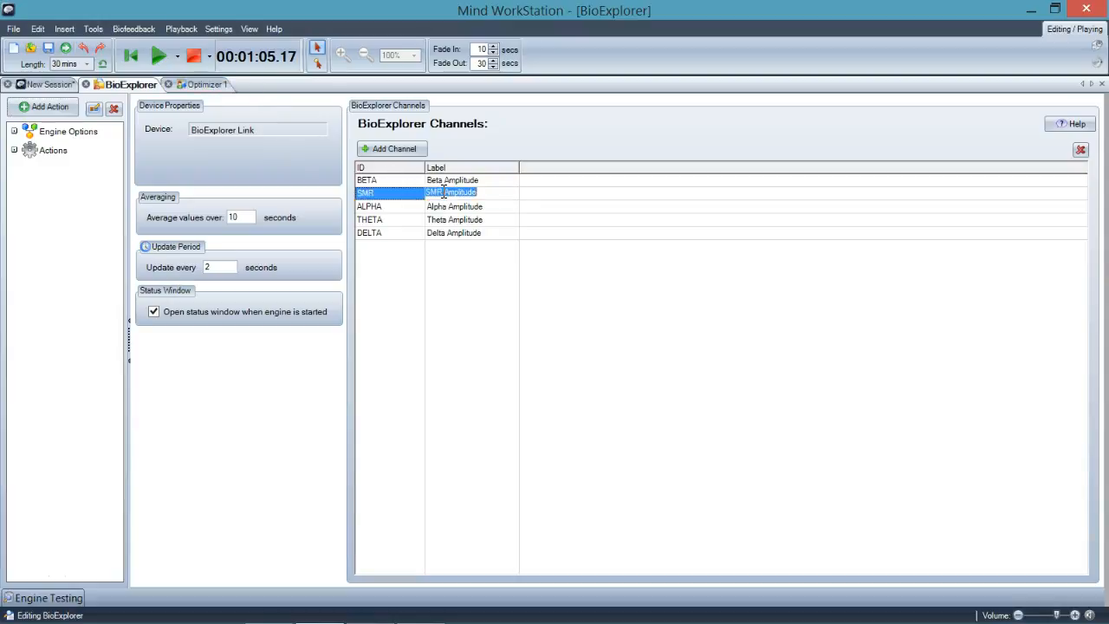
pyautogui.click(201, 85)
pyautogui.click(37, 85)
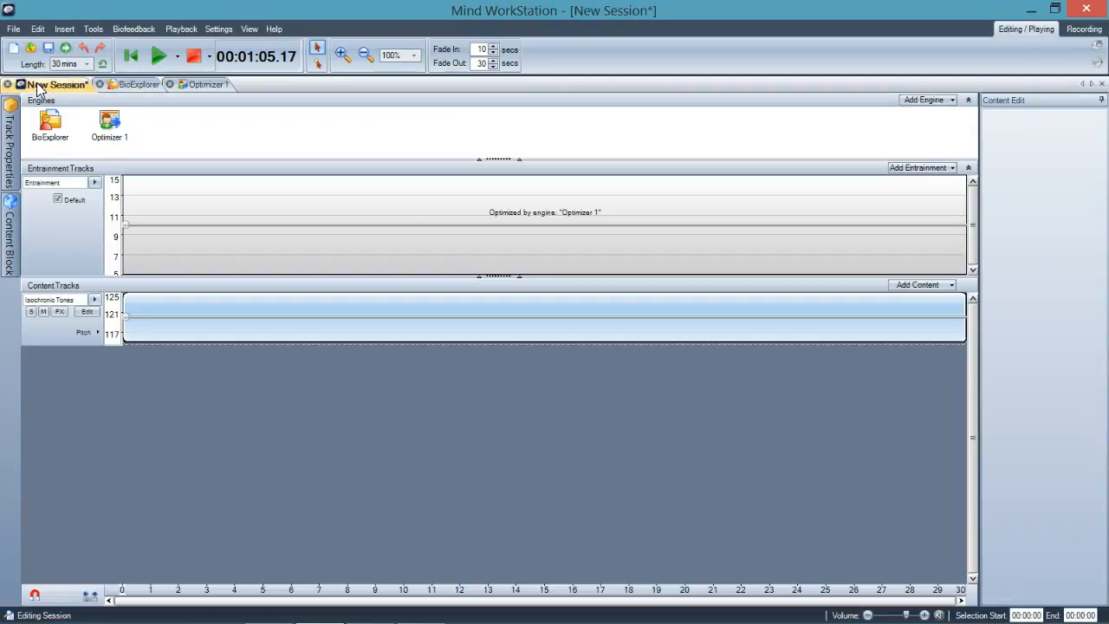
# Start a new session from the Monaural Beats brainwave template without saving the current one, and play a short preview
pyautogui.click(13, 29)
pyautogui.moveTo(17, 48)
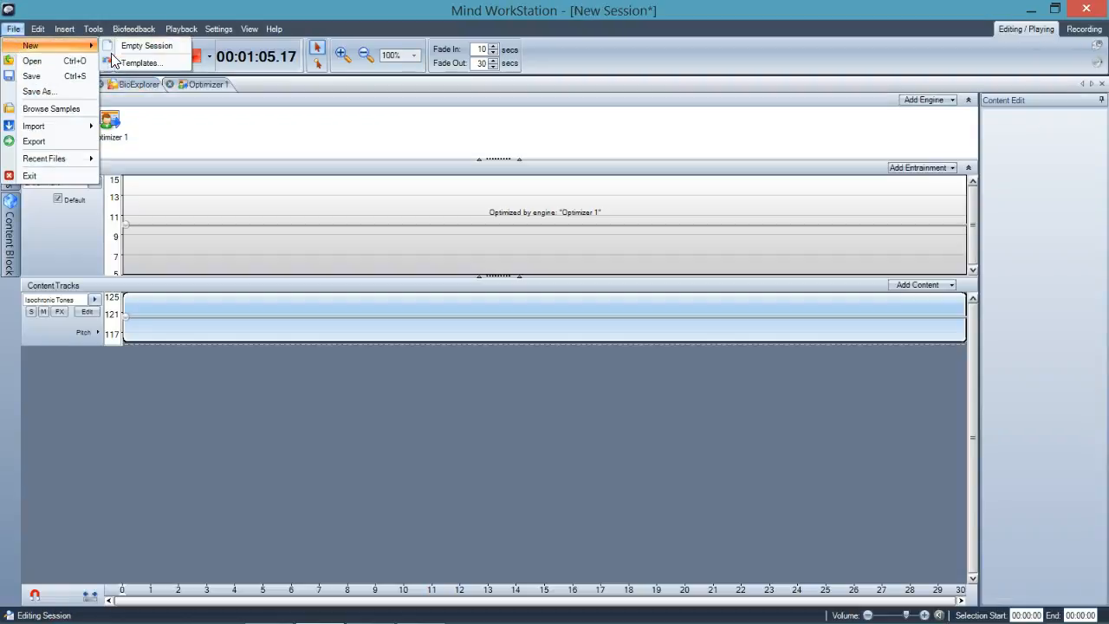
pyautogui.click(141, 62)
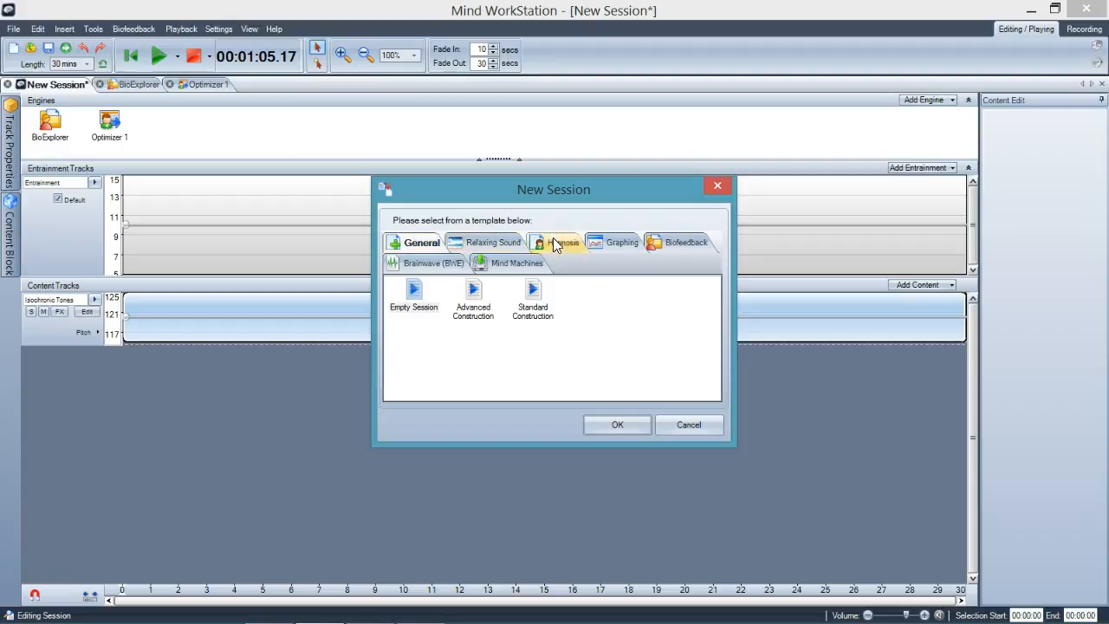
pyautogui.click(425, 267)
pyautogui.moveTo(716, 317)
pyautogui.mouseDown()
pyautogui.moveTo(720, 372)
pyautogui.moveTo(719, 292)
pyautogui.moveTo(718, 338)
pyautogui.mouseUp()
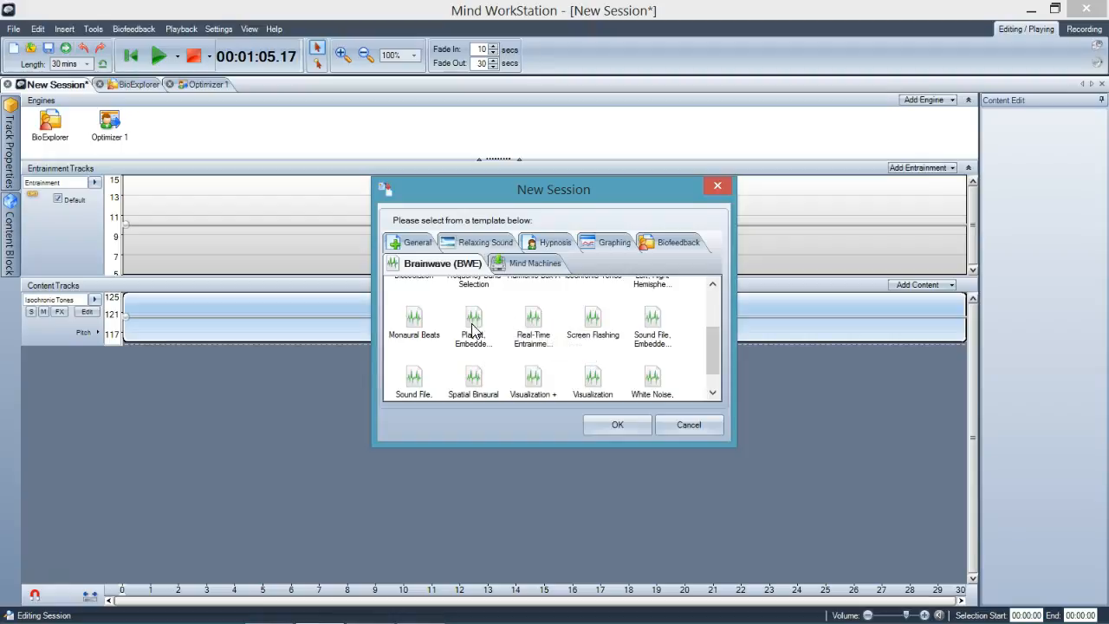
pyautogui.doubleClick(416, 325)
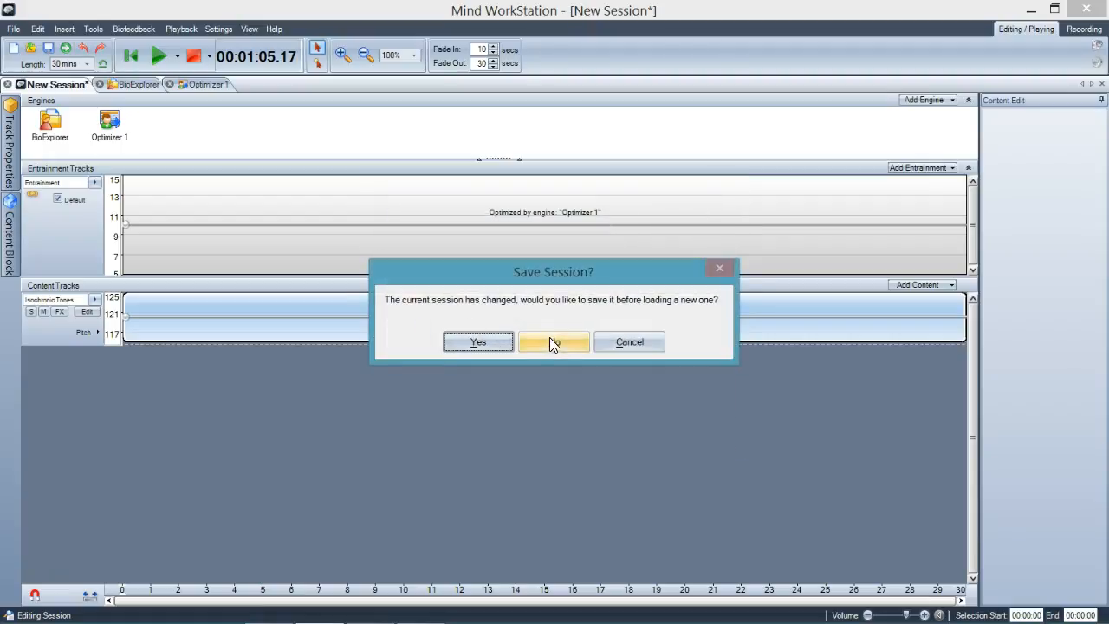
pyautogui.click(550, 339)
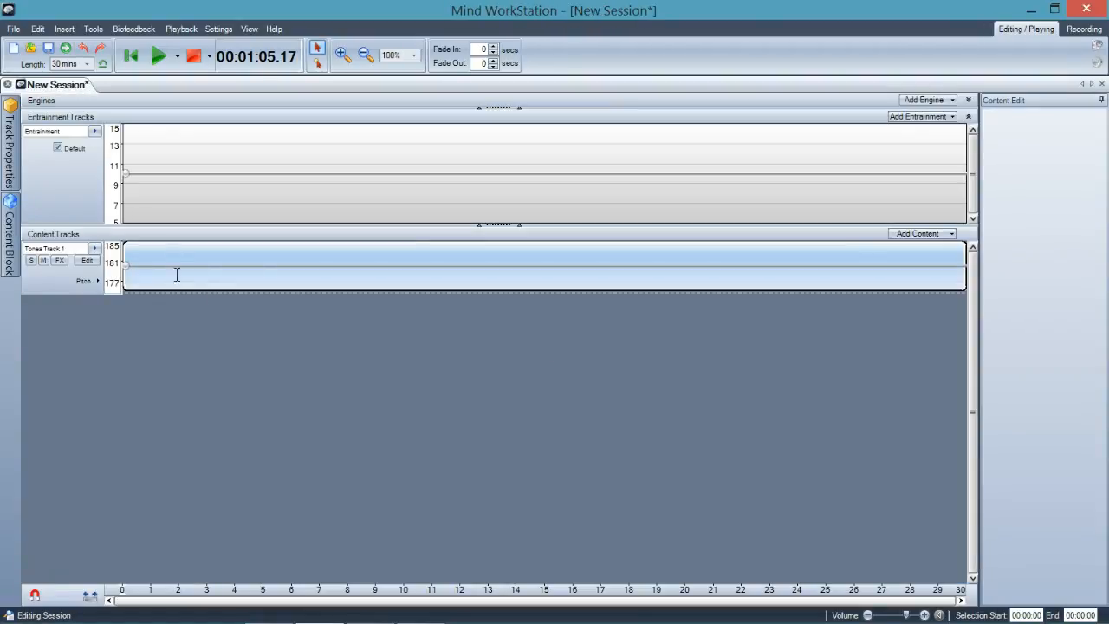
pyautogui.click(158, 59)
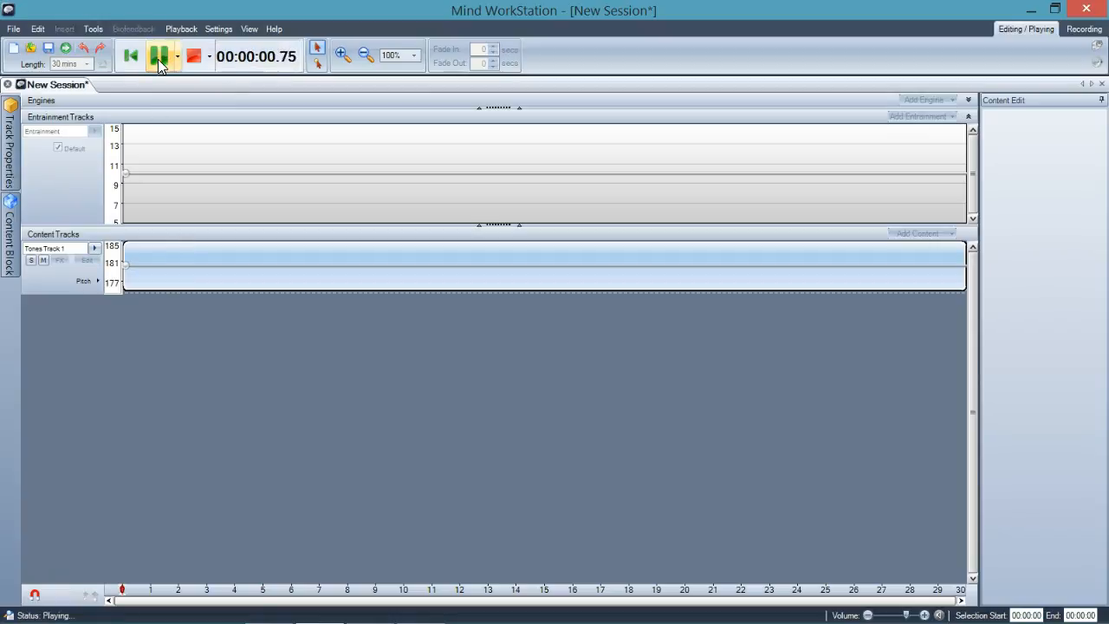
pyautogui.click(193, 61)
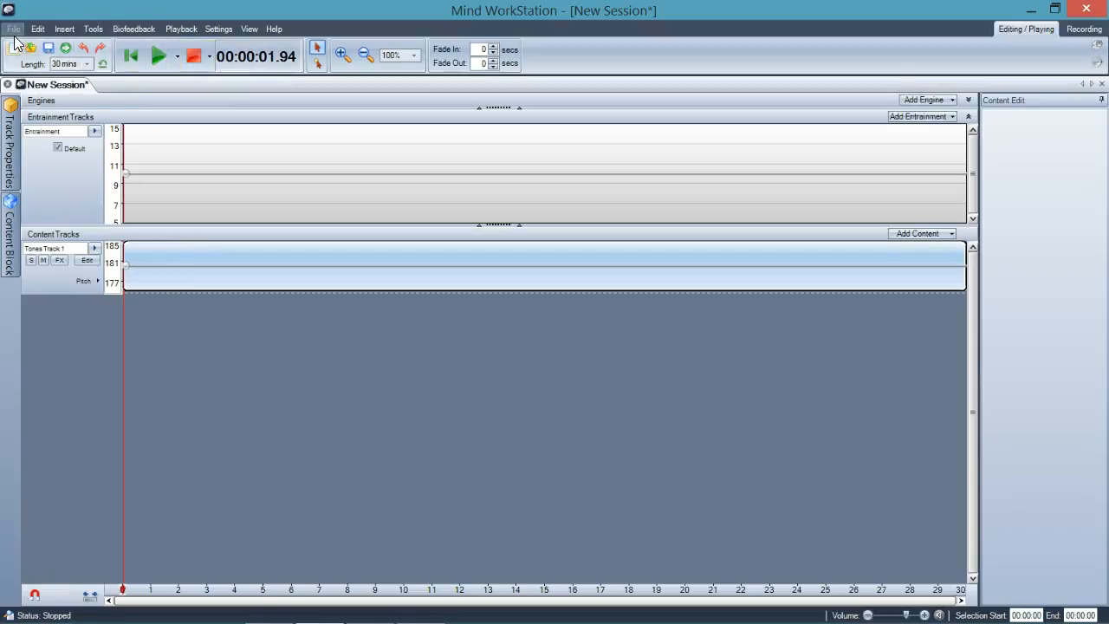
# Browse the Mind Machines session templates in an enlarged template window, and close it without starting a session
pyautogui.click(13, 28)
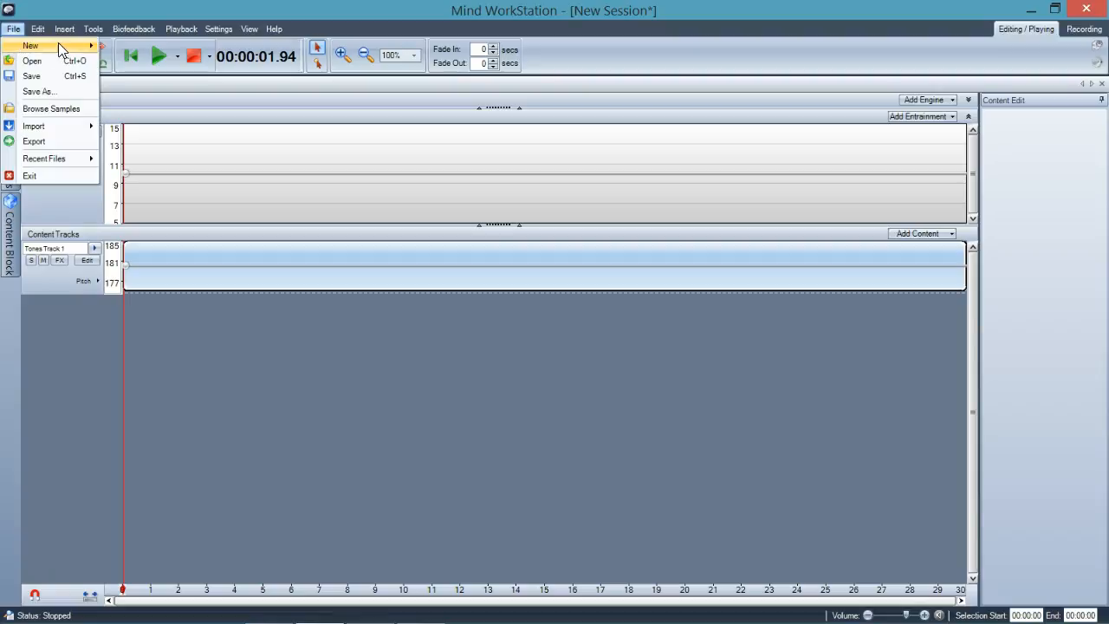
pyautogui.moveTo(61, 43)
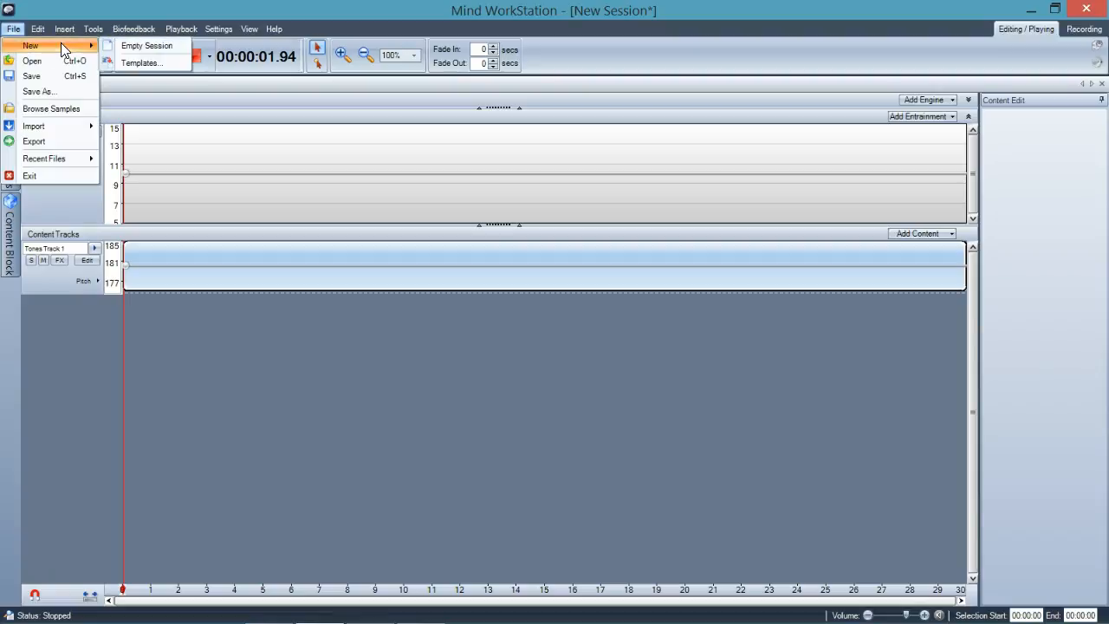
pyautogui.click(134, 59)
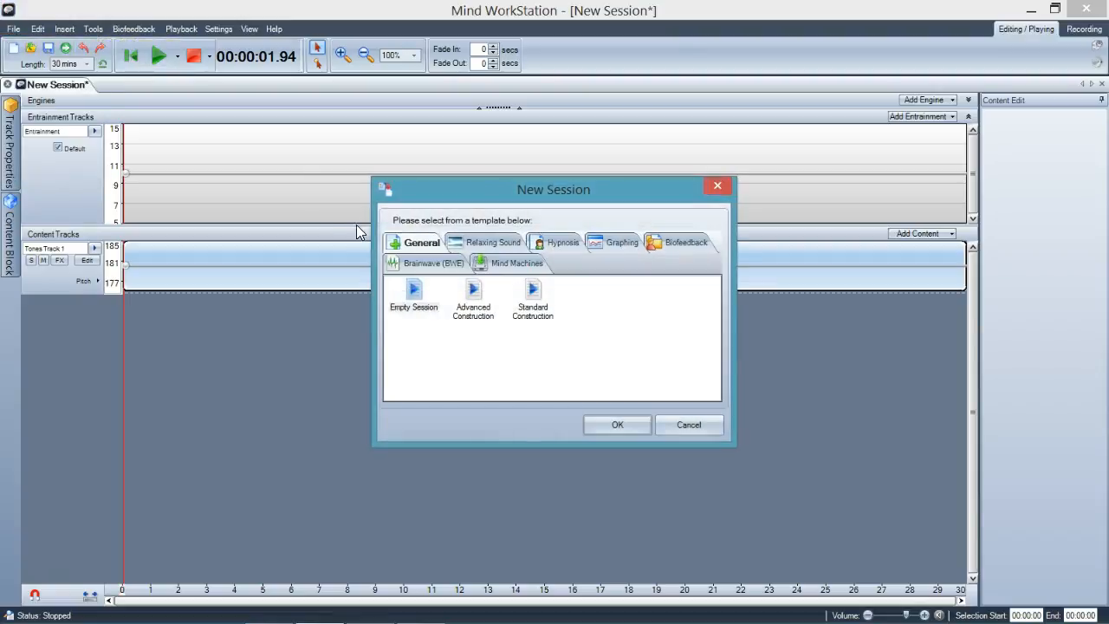
pyautogui.click(516, 262)
pyautogui.moveTo(711, 321)
pyautogui.mouseDown()
pyautogui.moveTo(709, 356)
pyautogui.moveTo(711, 303)
pyautogui.mouseUp()
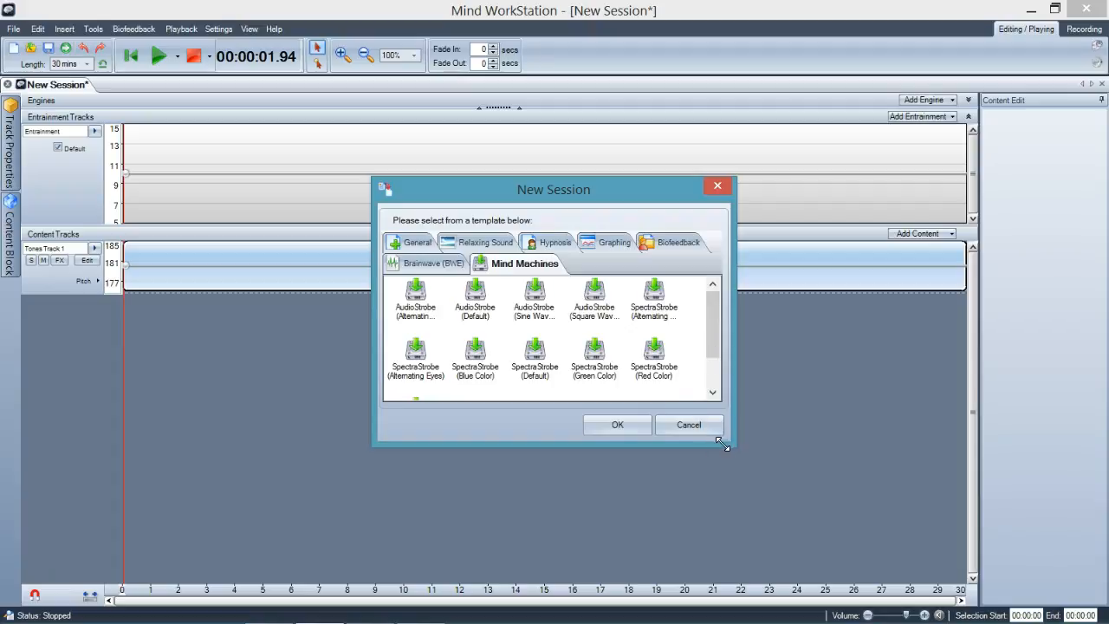
pyautogui.moveTo(725, 445); pyautogui.dragTo(816, 479)
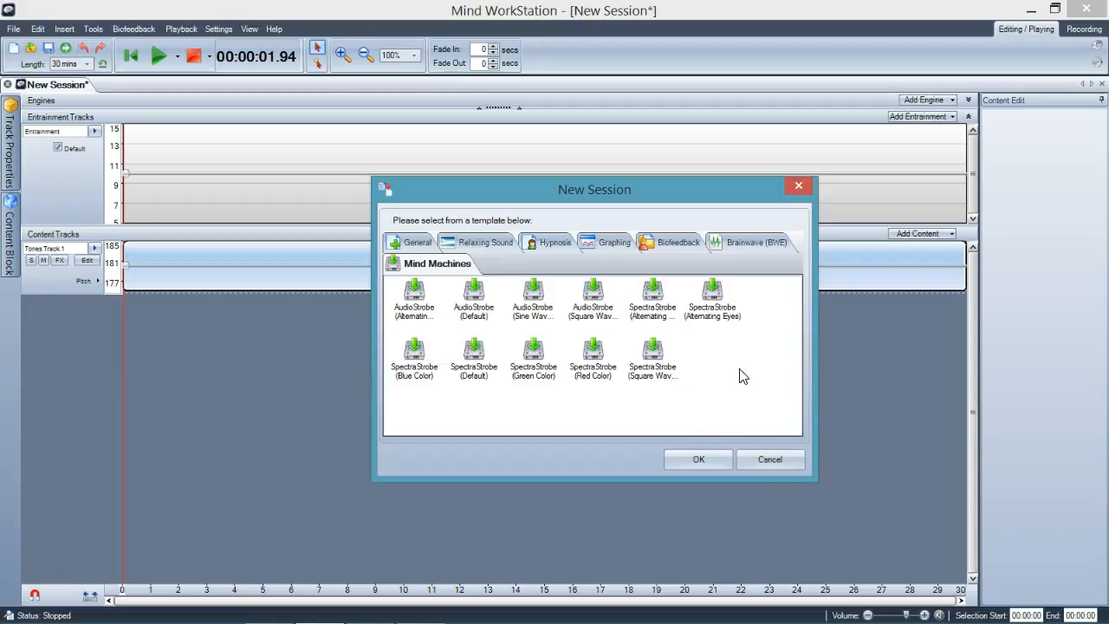
pyautogui.click(767, 468)
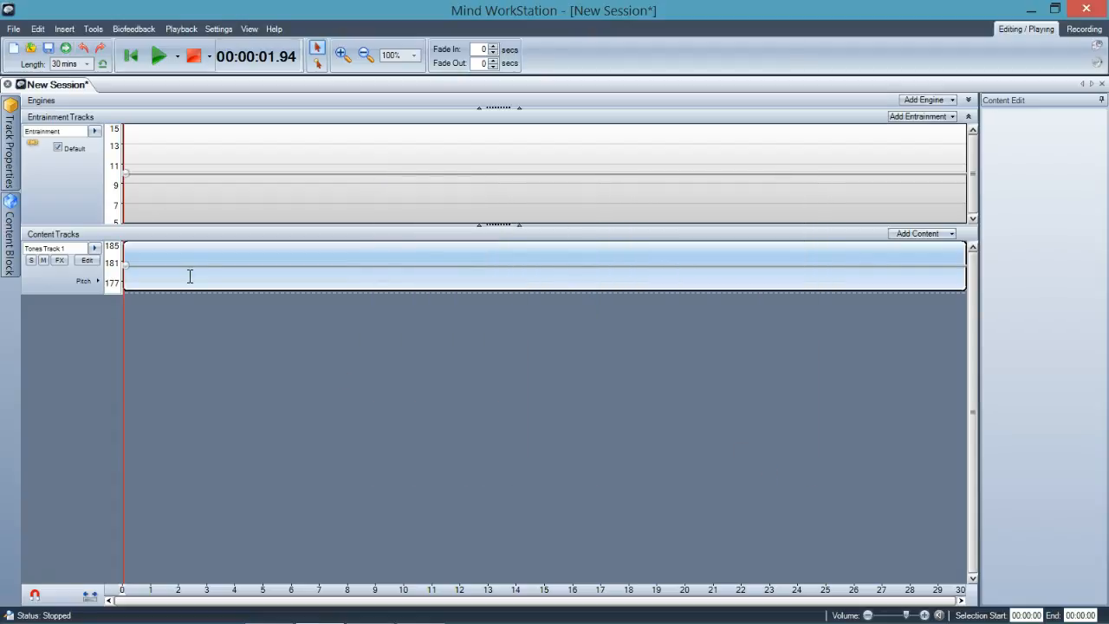
# Browse the Hypnosis and Relaxing Sound templates in a moved and widened template window, and close it without starting a session
pyautogui.click(13, 48)
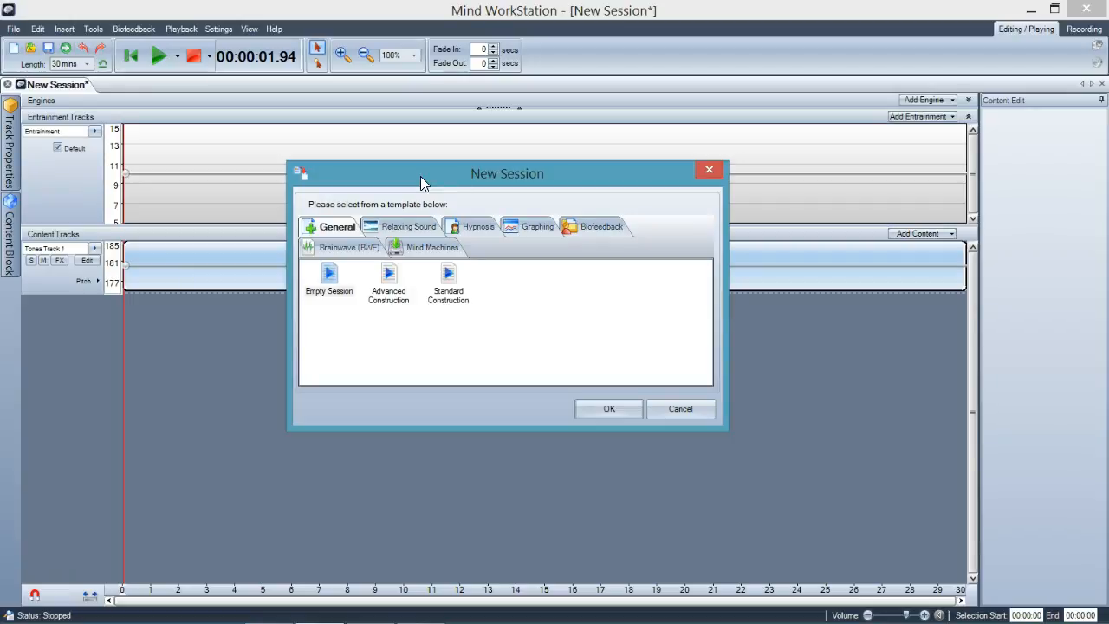
pyautogui.click(467, 226)
pyautogui.click(402, 225)
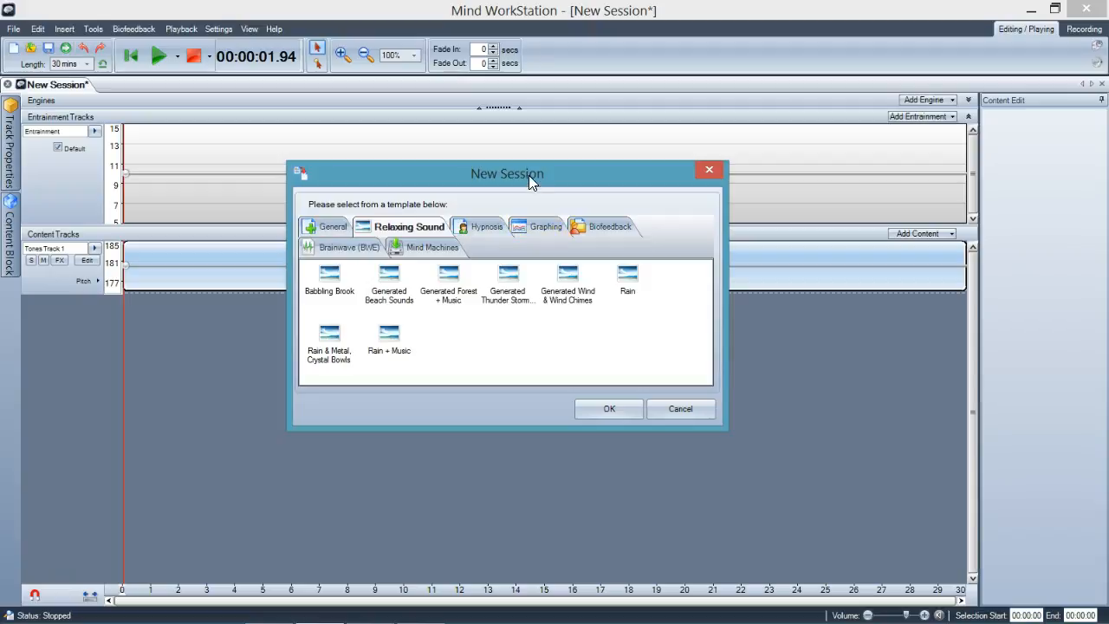
pyautogui.moveTo(529, 174); pyautogui.dragTo(469, 162)
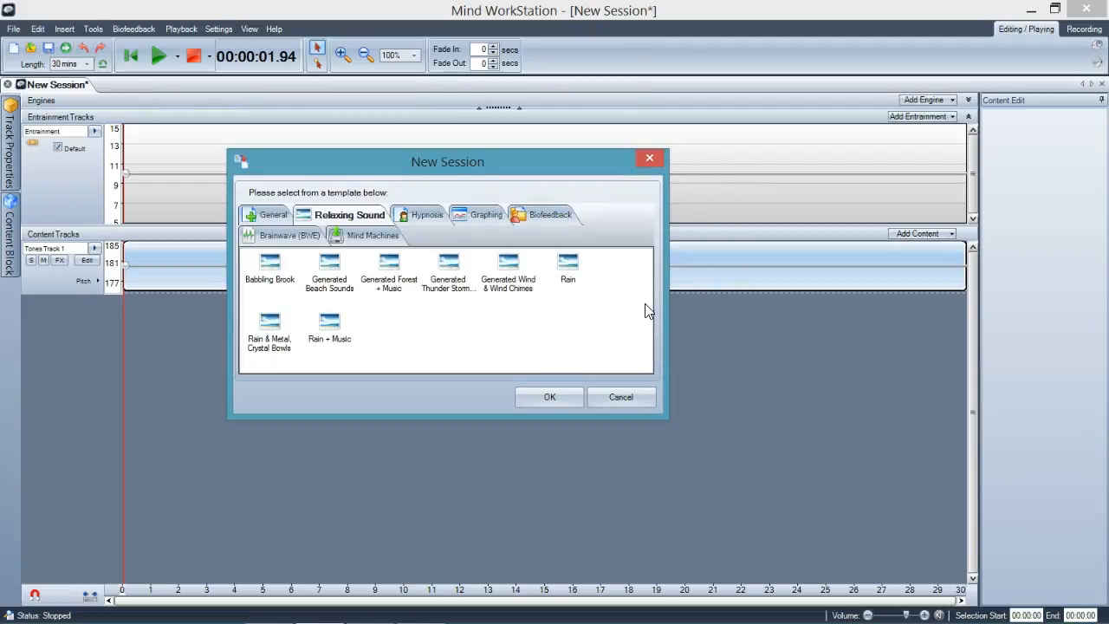
pyautogui.moveTo(665, 300); pyautogui.dragTo(707, 306)
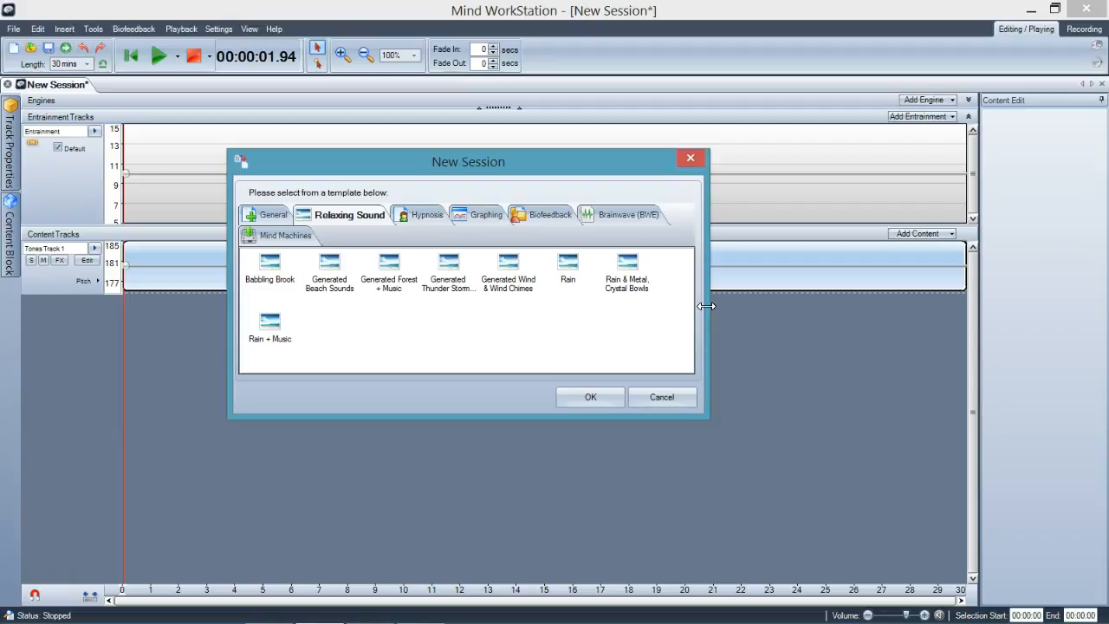
pyautogui.click(660, 401)
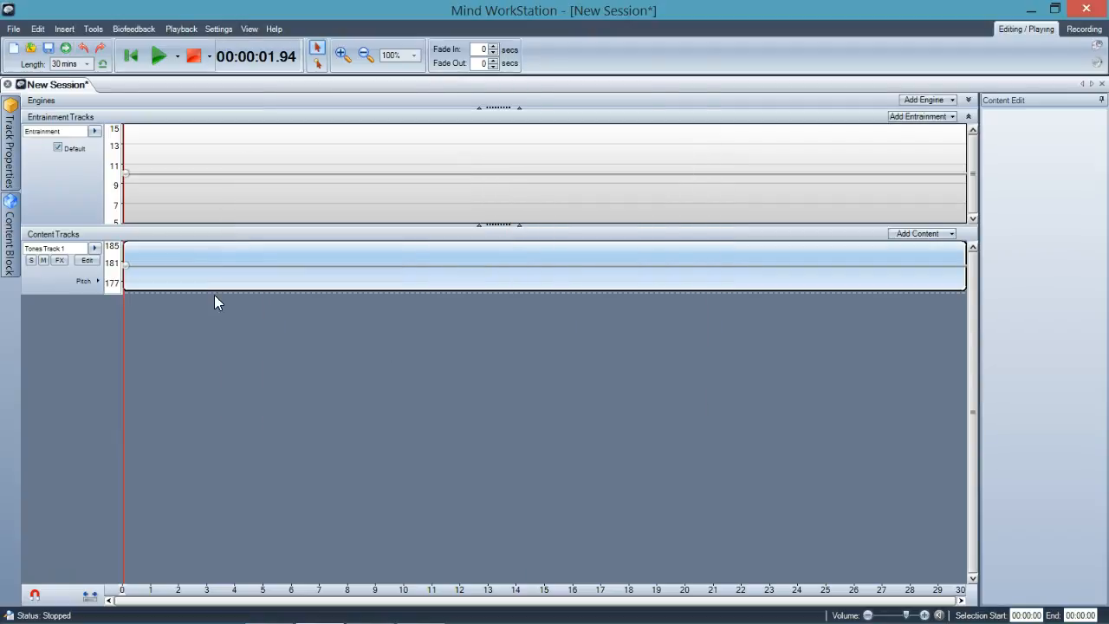